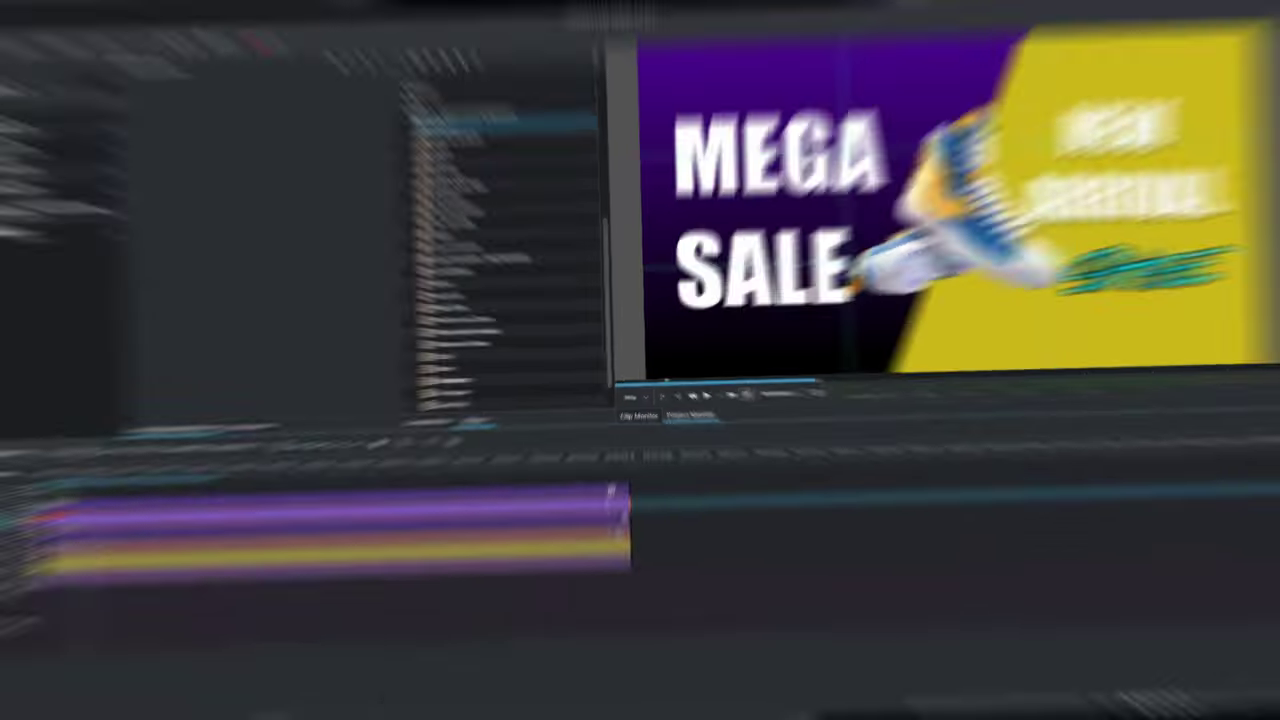
Step: Apply the Transform effect to the MEGA SALE title clip
key(Left)
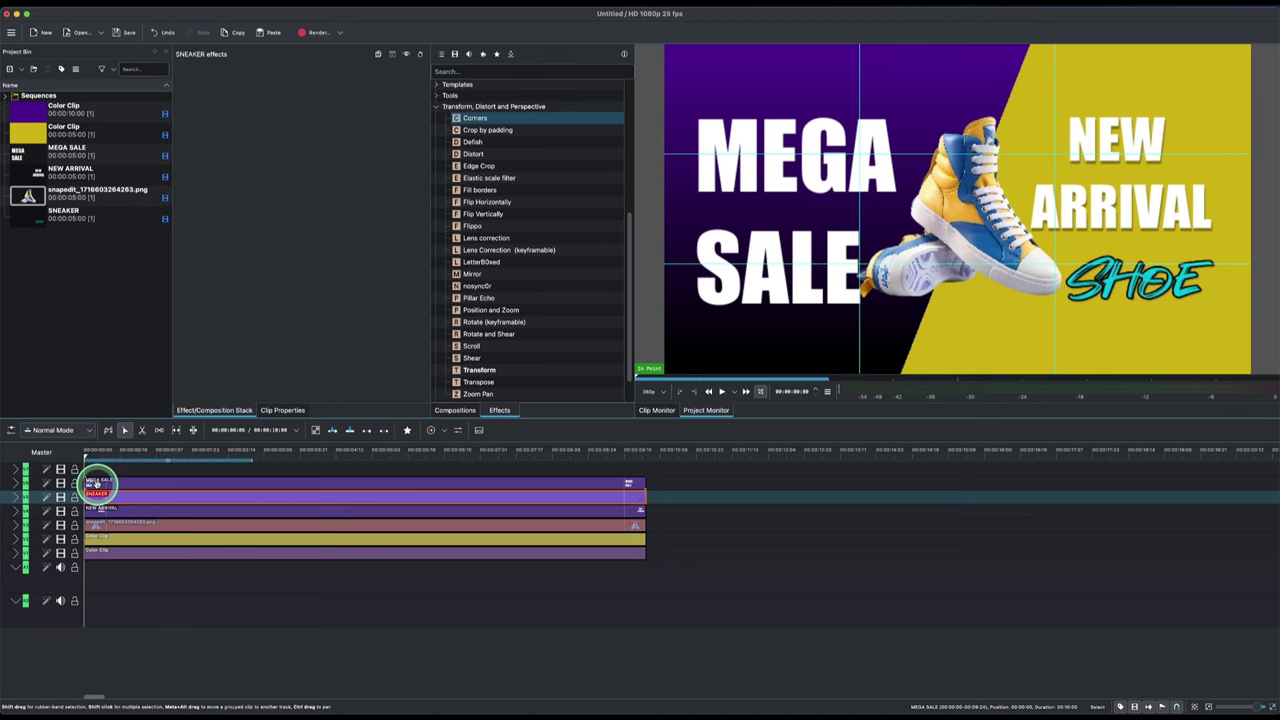
click(97, 484)
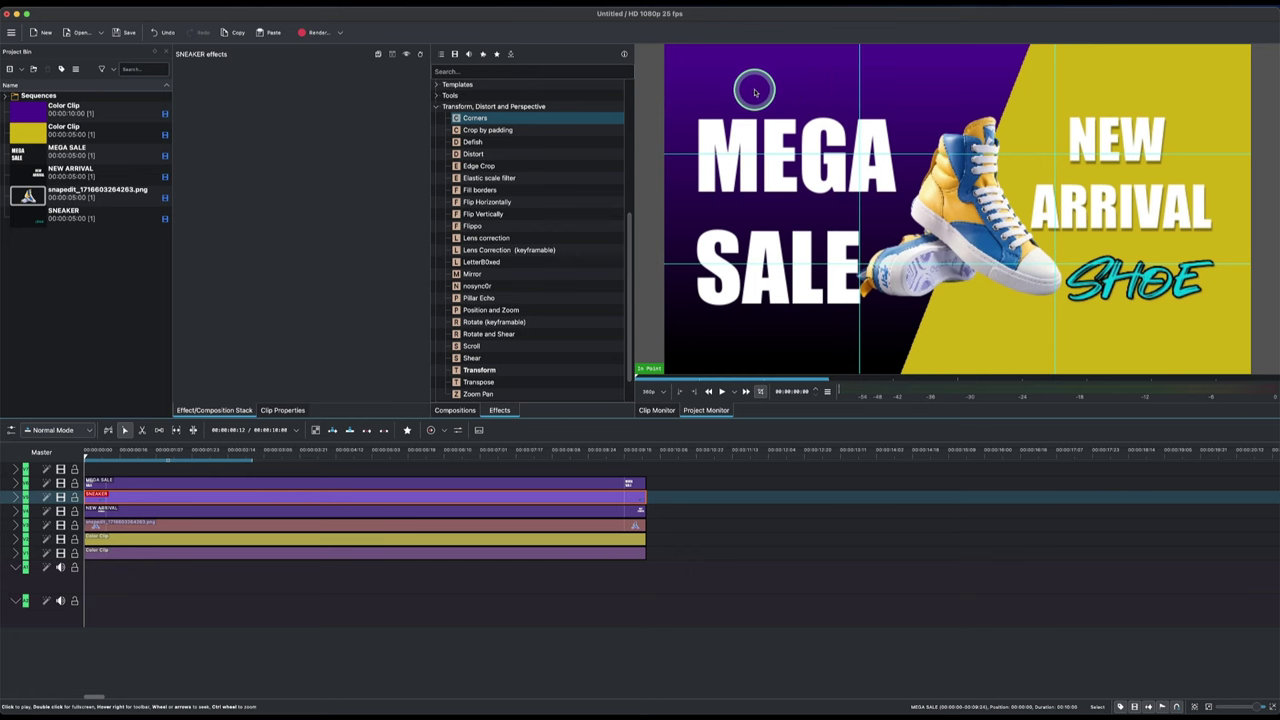
click(101, 485)
click(98, 483)
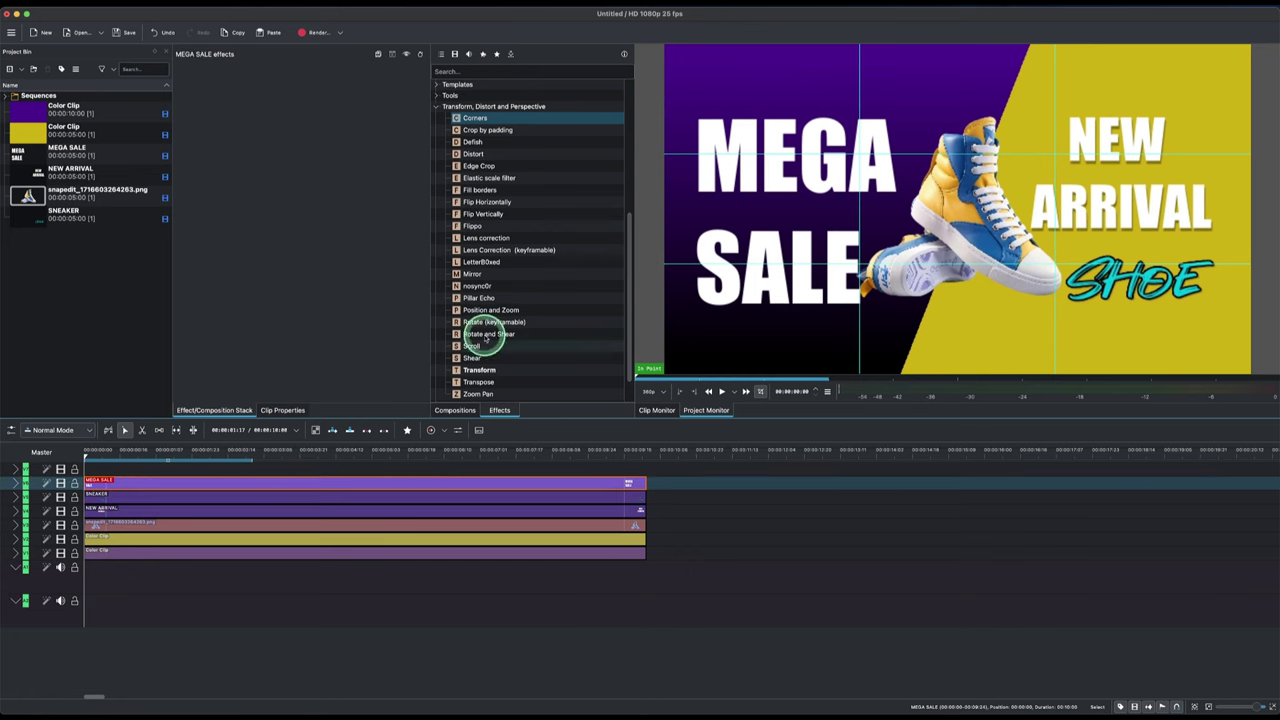
click(476, 370)
drag(476, 375, 321, 306)
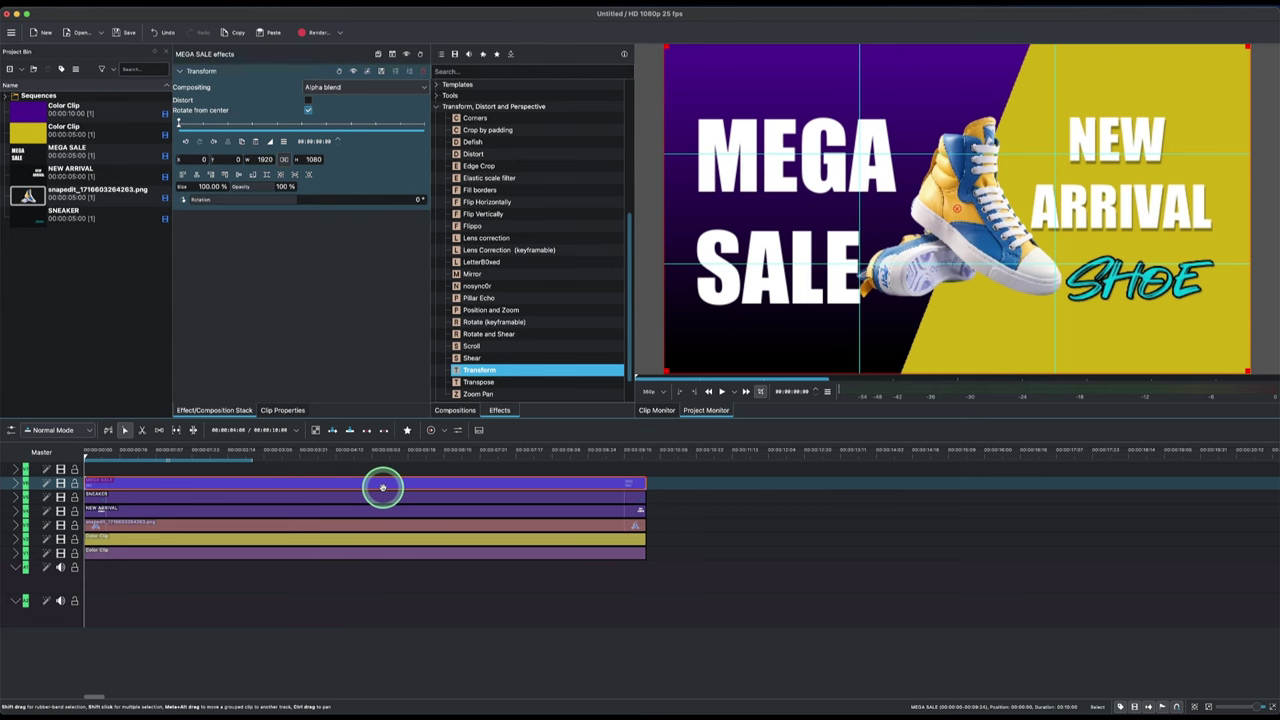
Step: Apply the Transform effect to the SNEAKER, NEW ARRIVAL, shoe image and yellow Color Clip together, and check each clip's effects
click(654, 495)
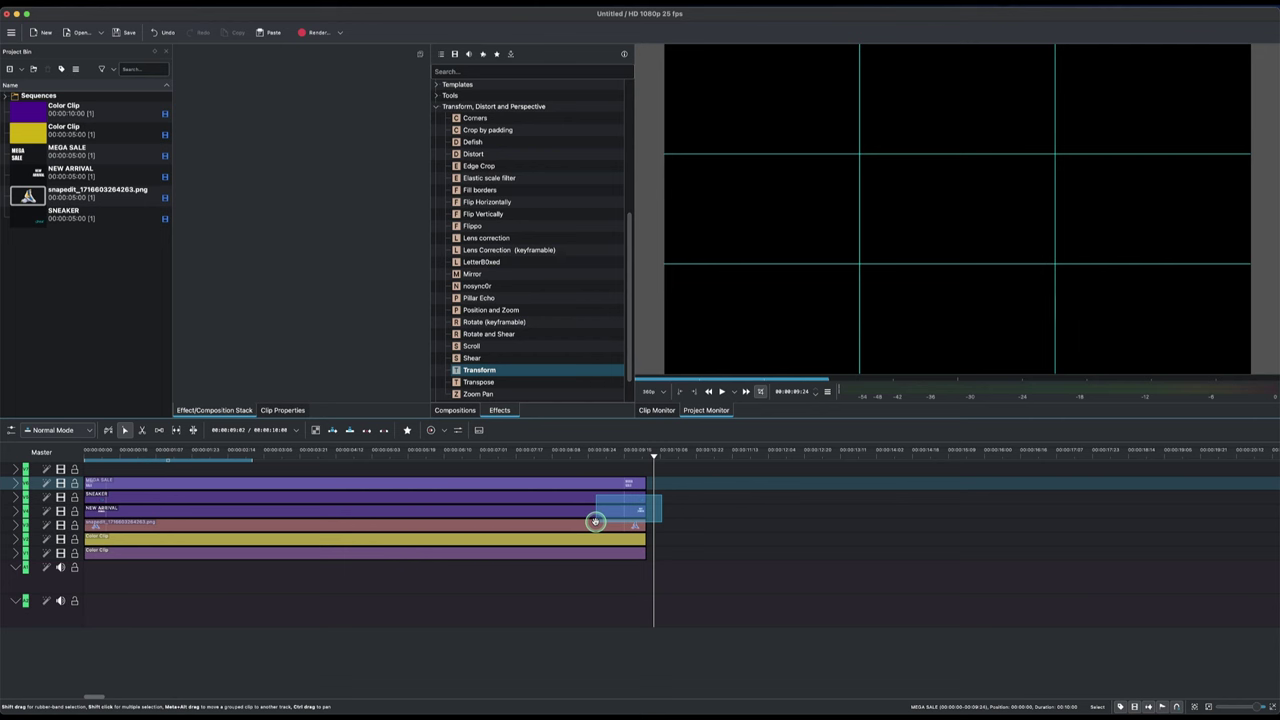
drag(588, 541, 587, 538)
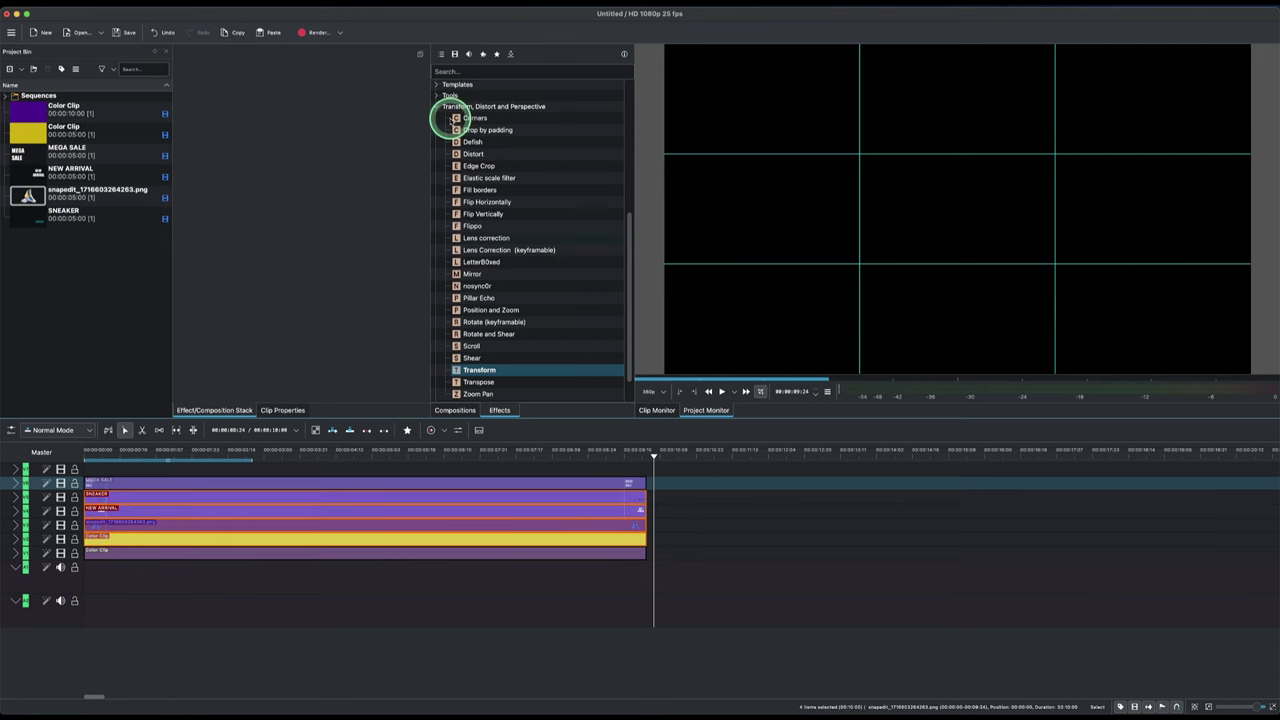
drag(481, 372, 413, 516)
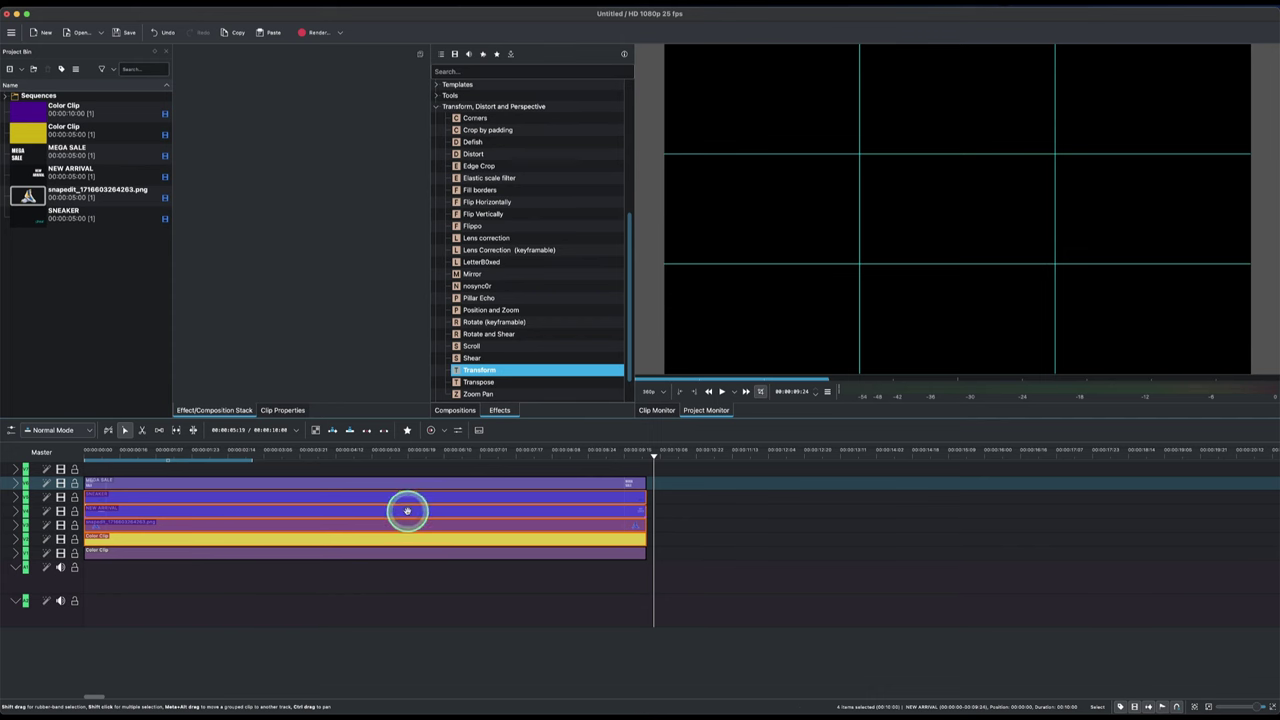
click(312, 483)
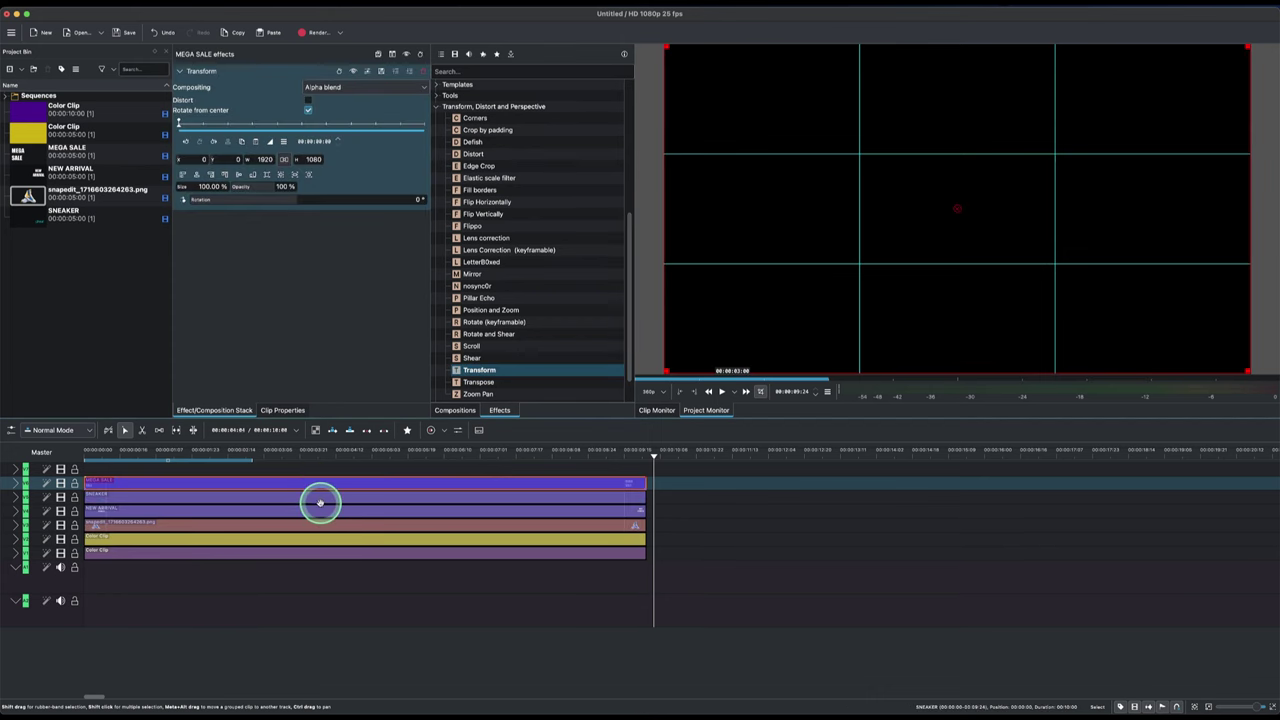
click(320, 500)
click(323, 511)
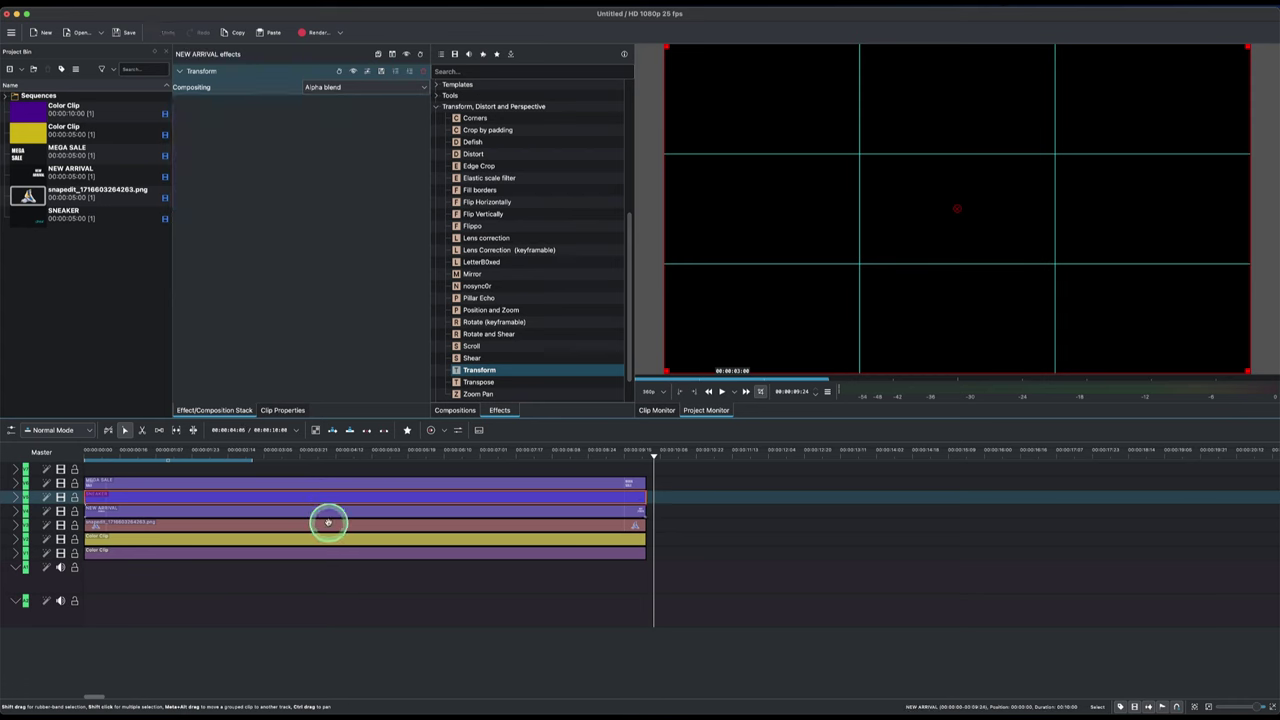
click(330, 526)
click(329, 539)
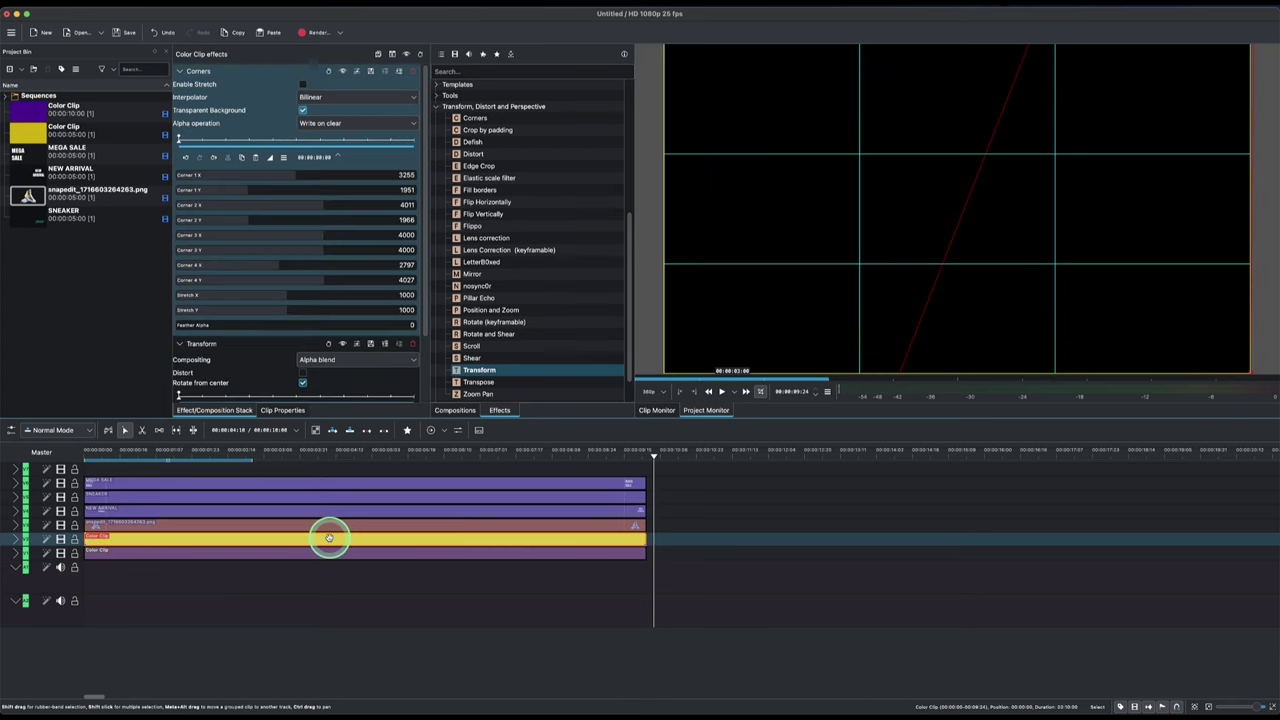
click(329, 525)
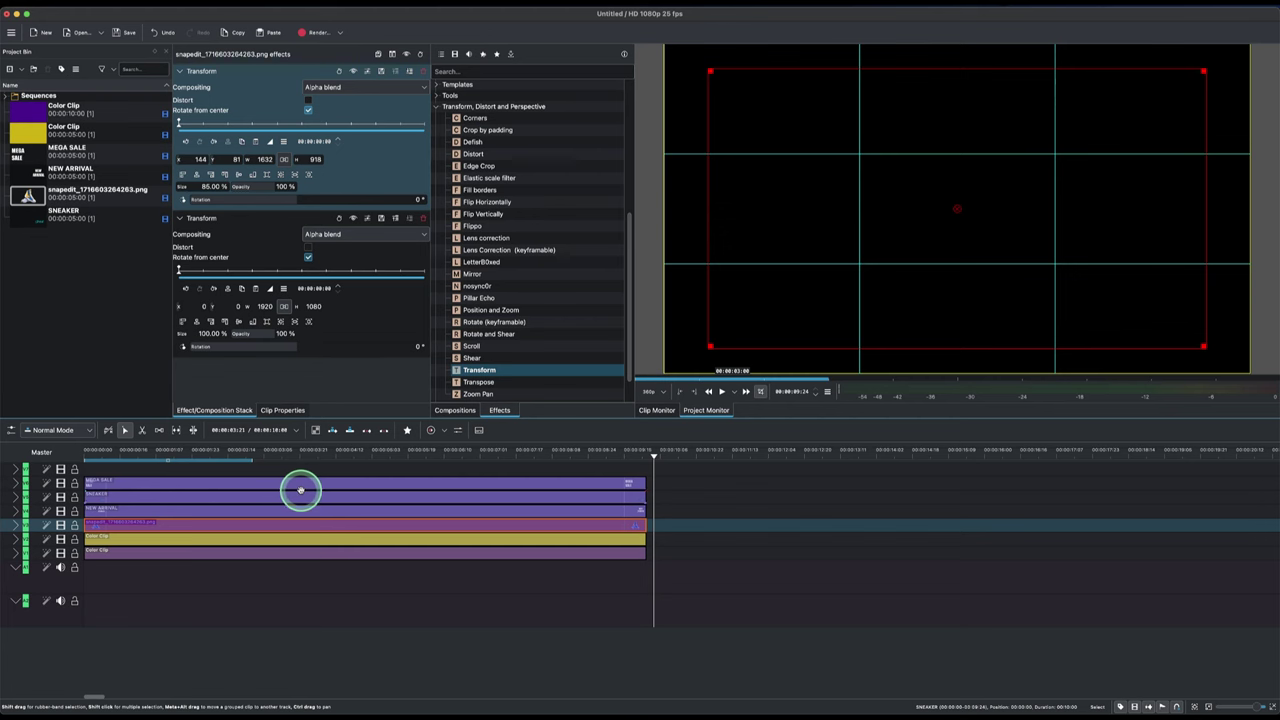
Step: Shift the MEGA SALE title out of the frame by setting its Transform X position to -2000
click(301, 493)
click(243, 486)
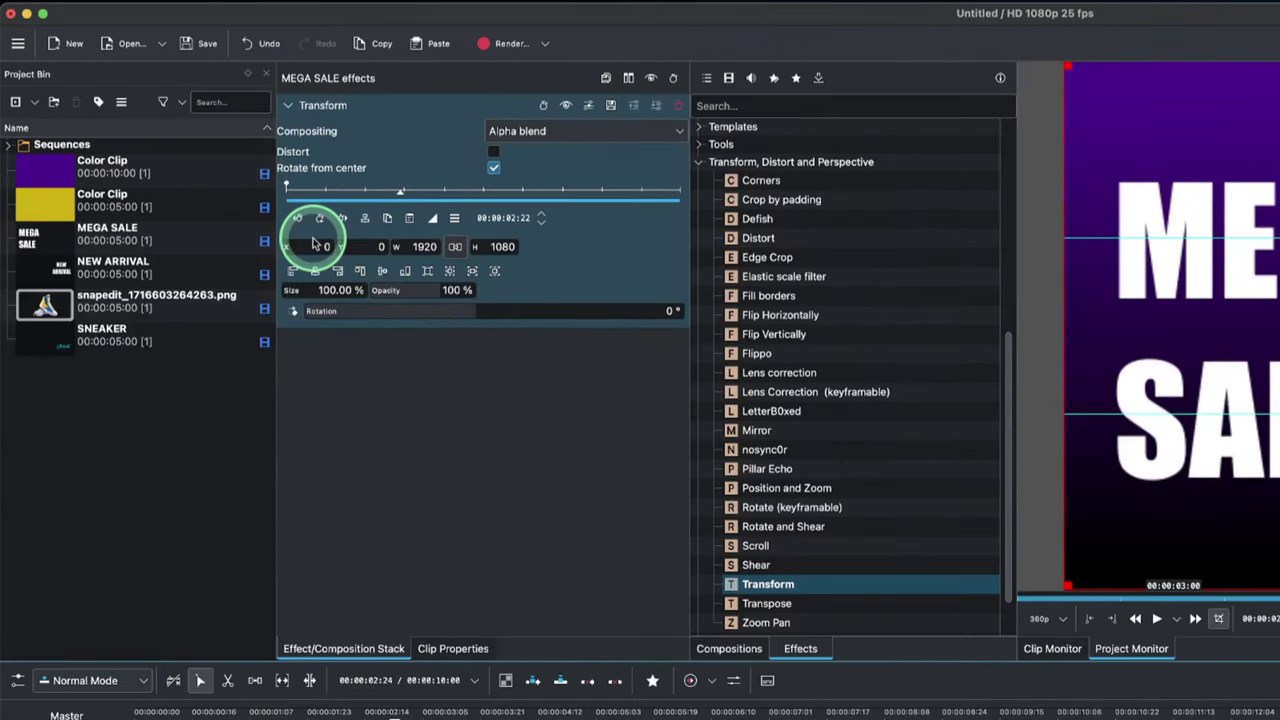
click(322, 247)
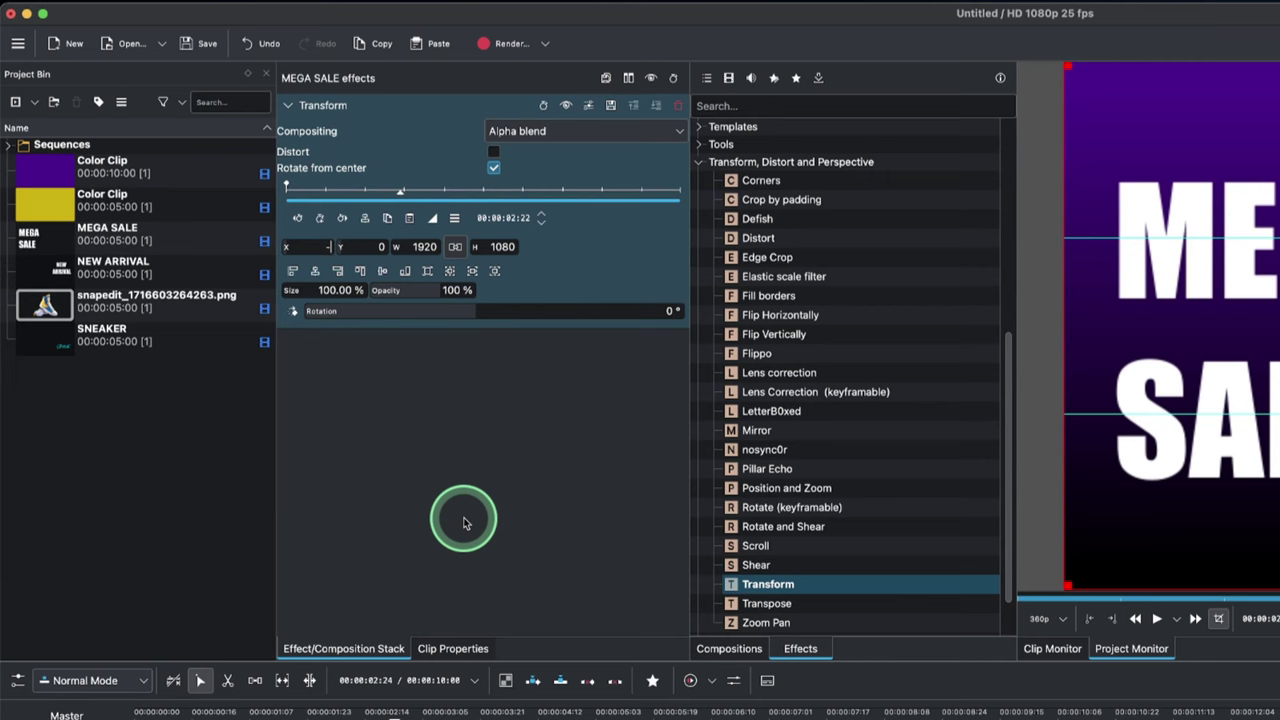
text(-2000)
key(Return)
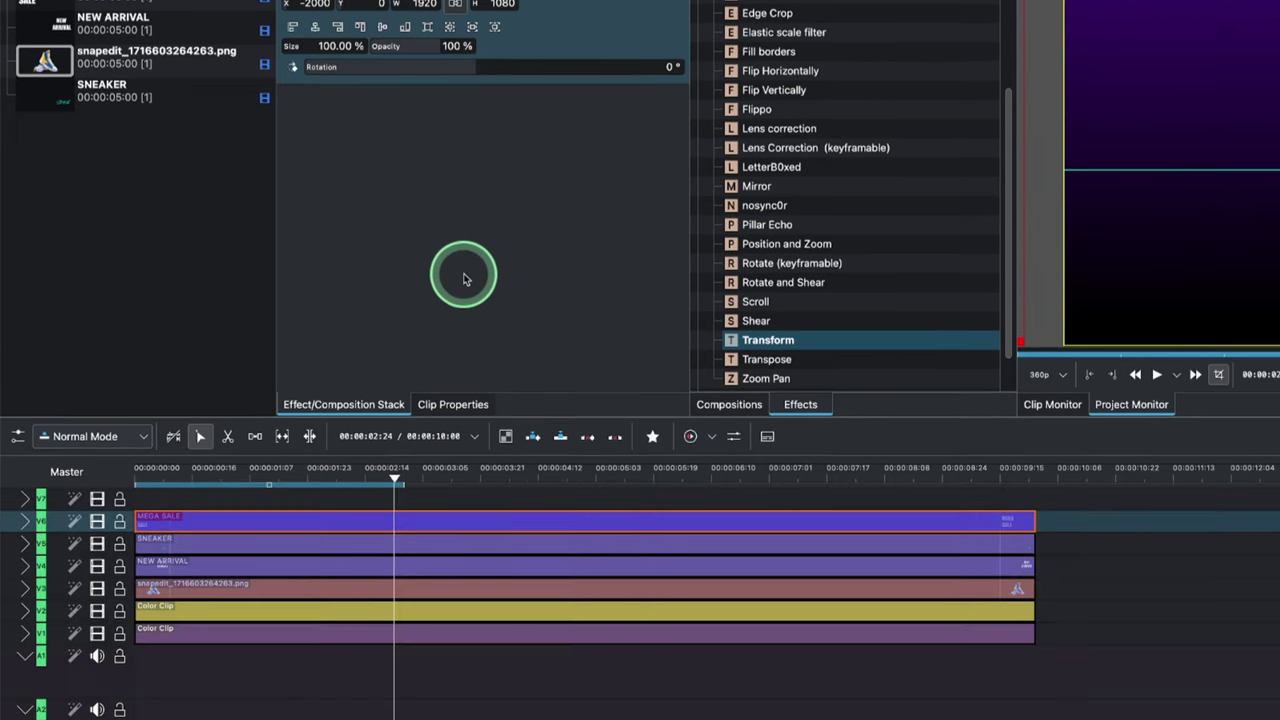
Step: Set the SNEAKER title's Transform Y position to 500 to lower it out of the frame
click(417, 545)
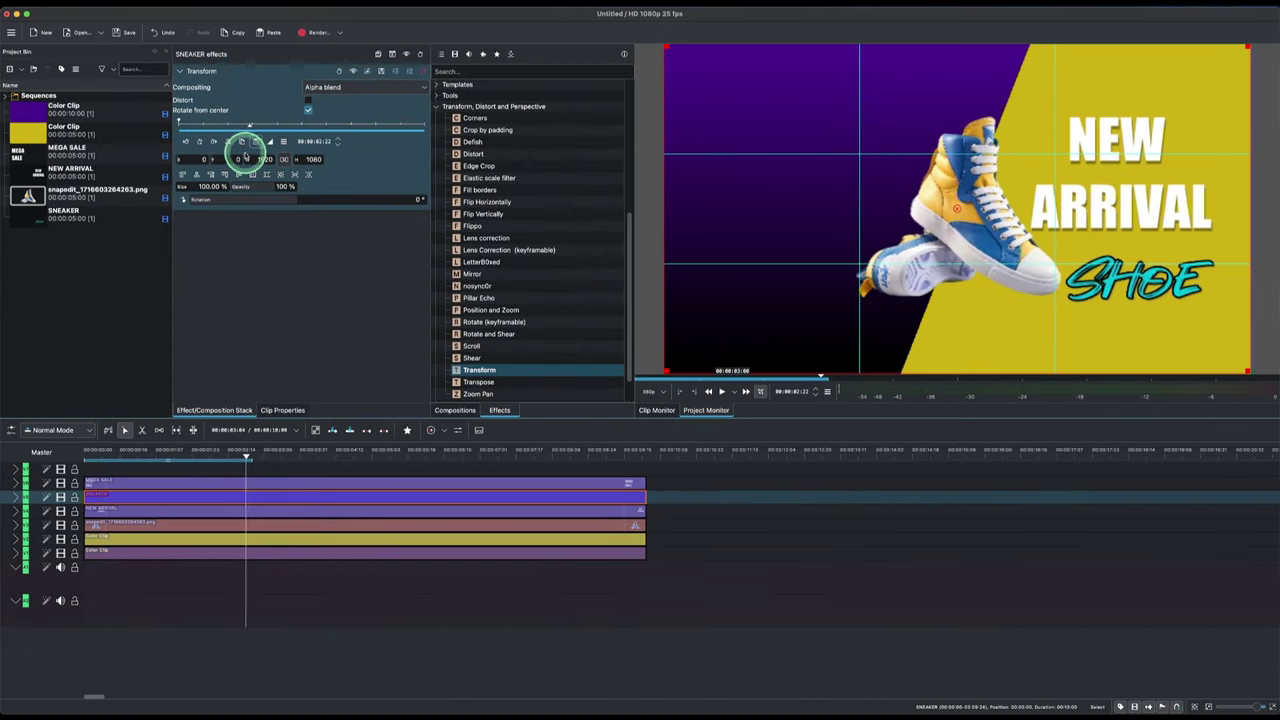
double_click(241, 159)
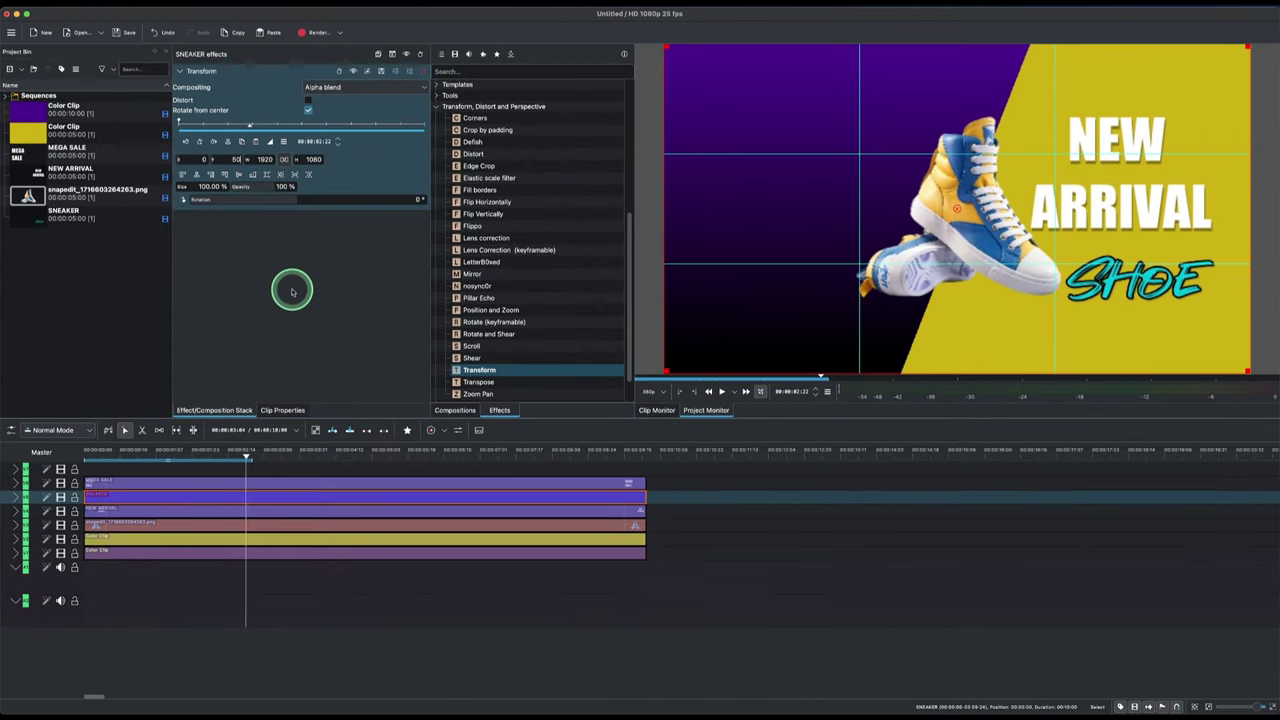
text(500)
key(Return)
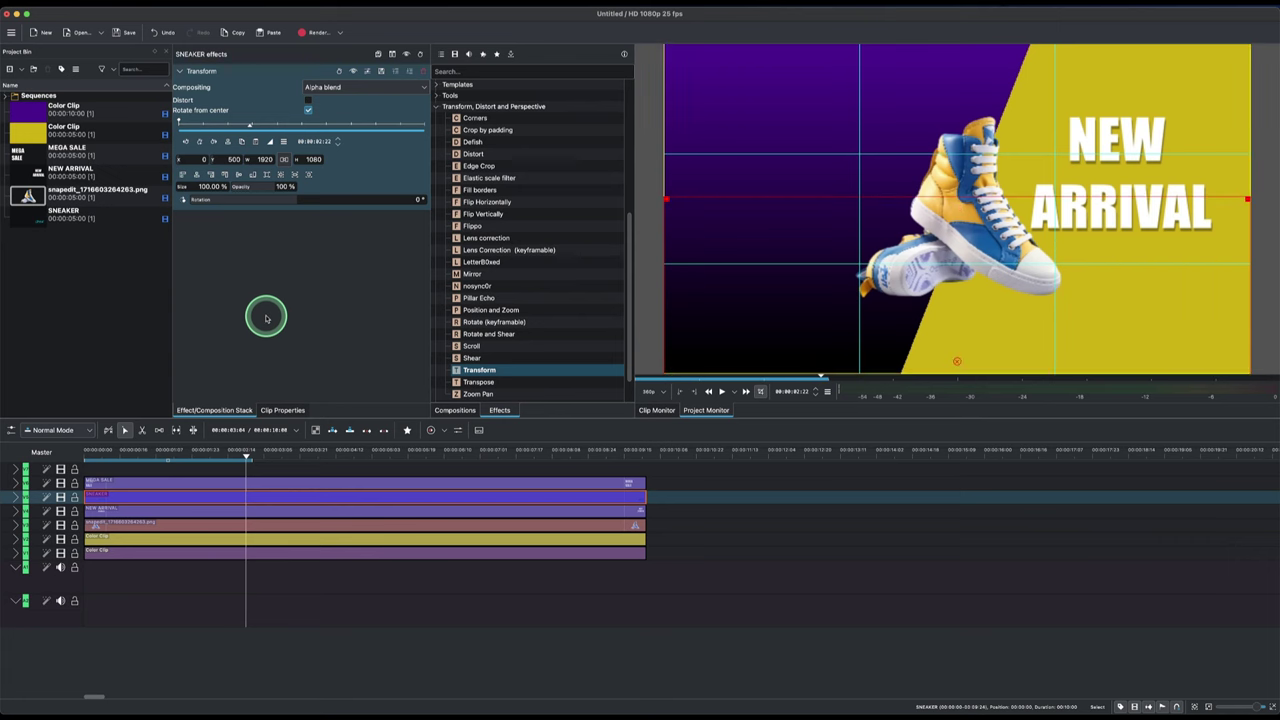
Step: Set the NEW ARRIVAL title's Transform X position to 2000 to shift it out of the frame
click(186, 520)
click(201, 160)
click(203, 511)
click(238, 160)
click(203, 160)
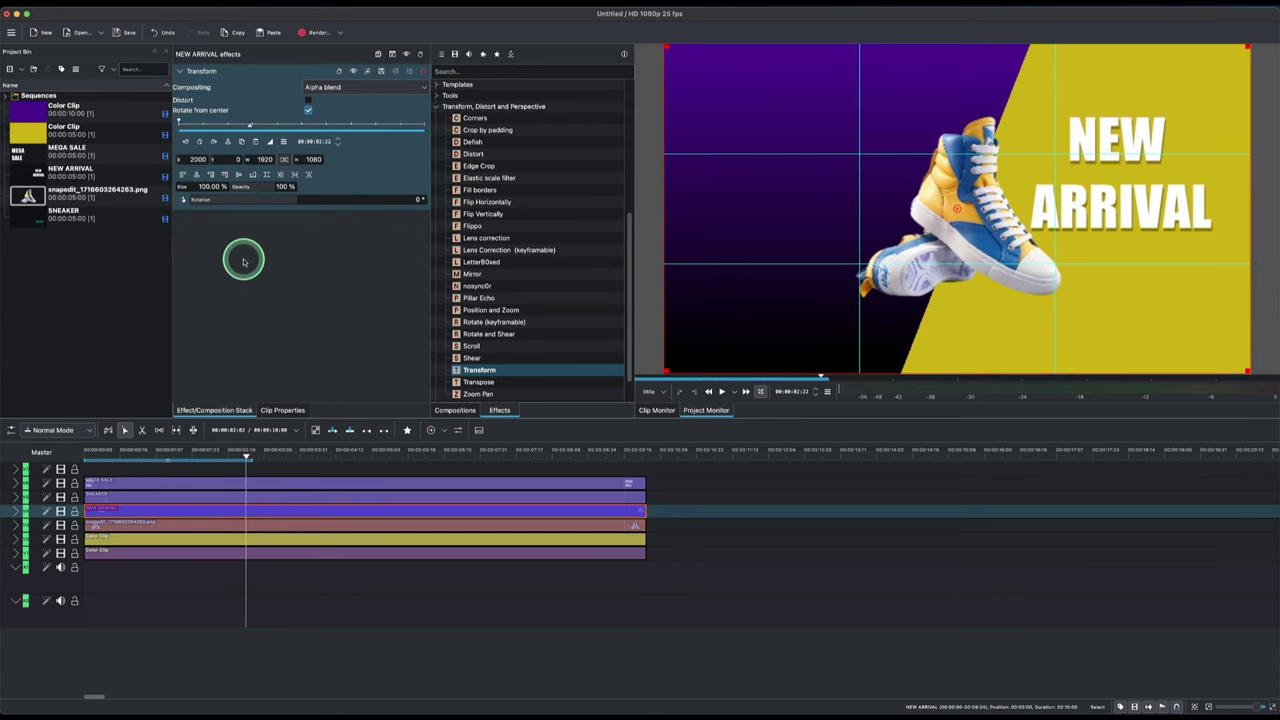
text(2000)
key(Return)
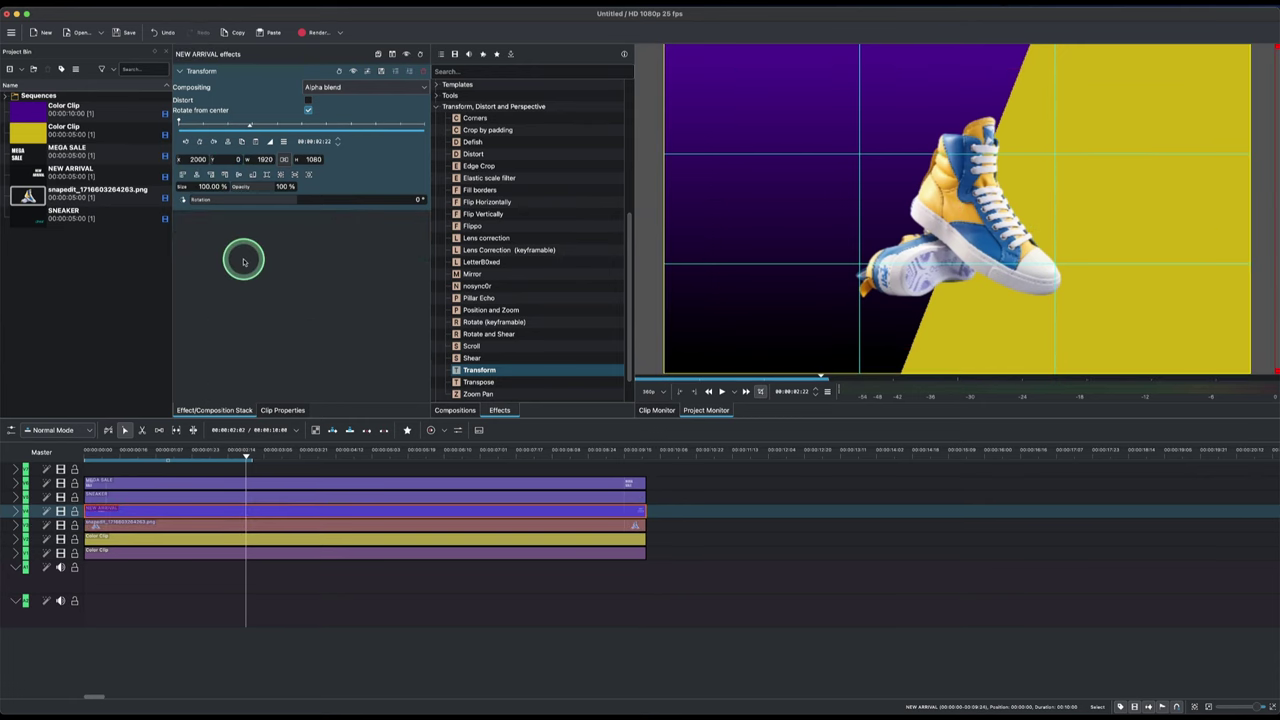
Step: Move the shoe image off the frame's lower-left corner in the preview, to about X -1212, Y 783
click(239, 524)
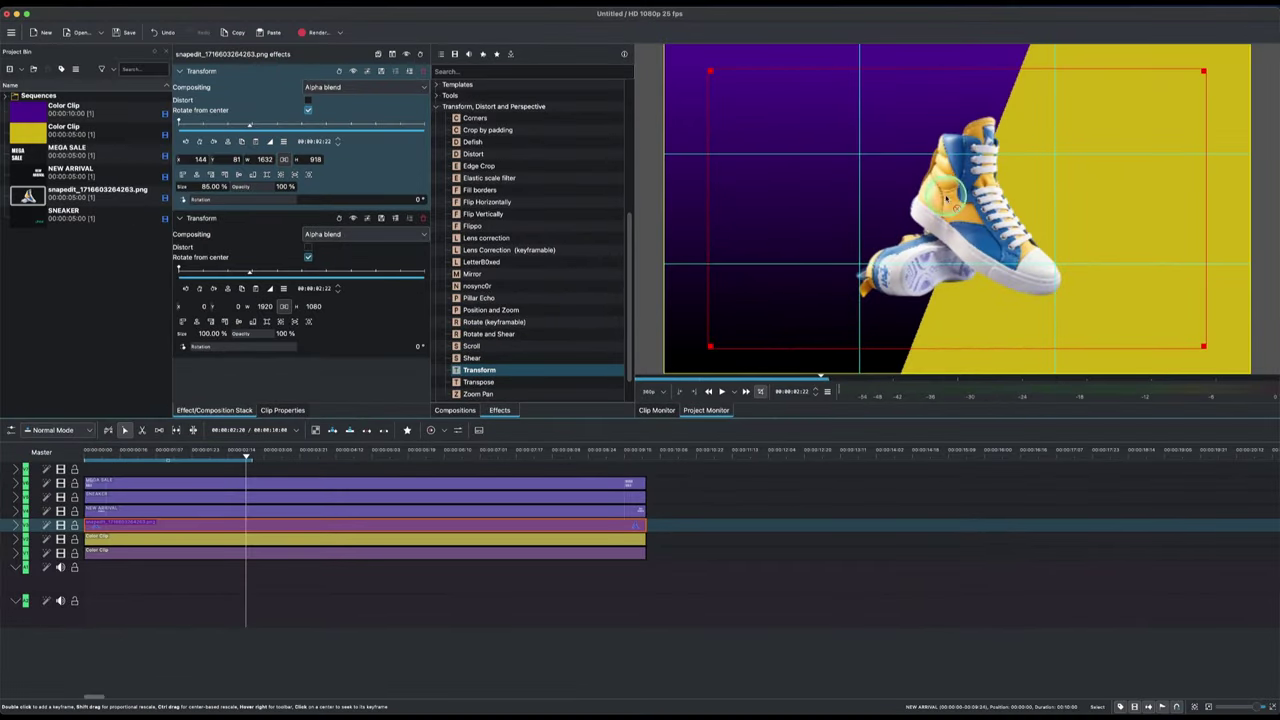
mouse_move(1270, 272)
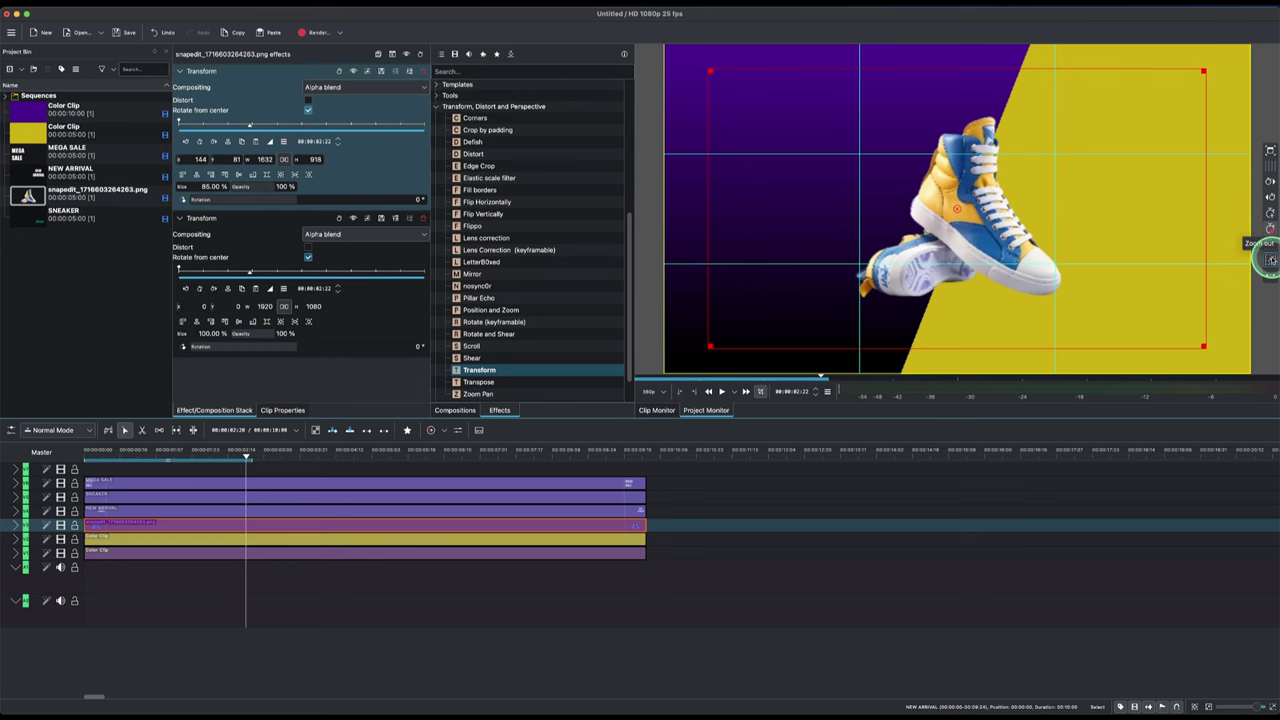
click(1270, 260)
click(1270, 260)
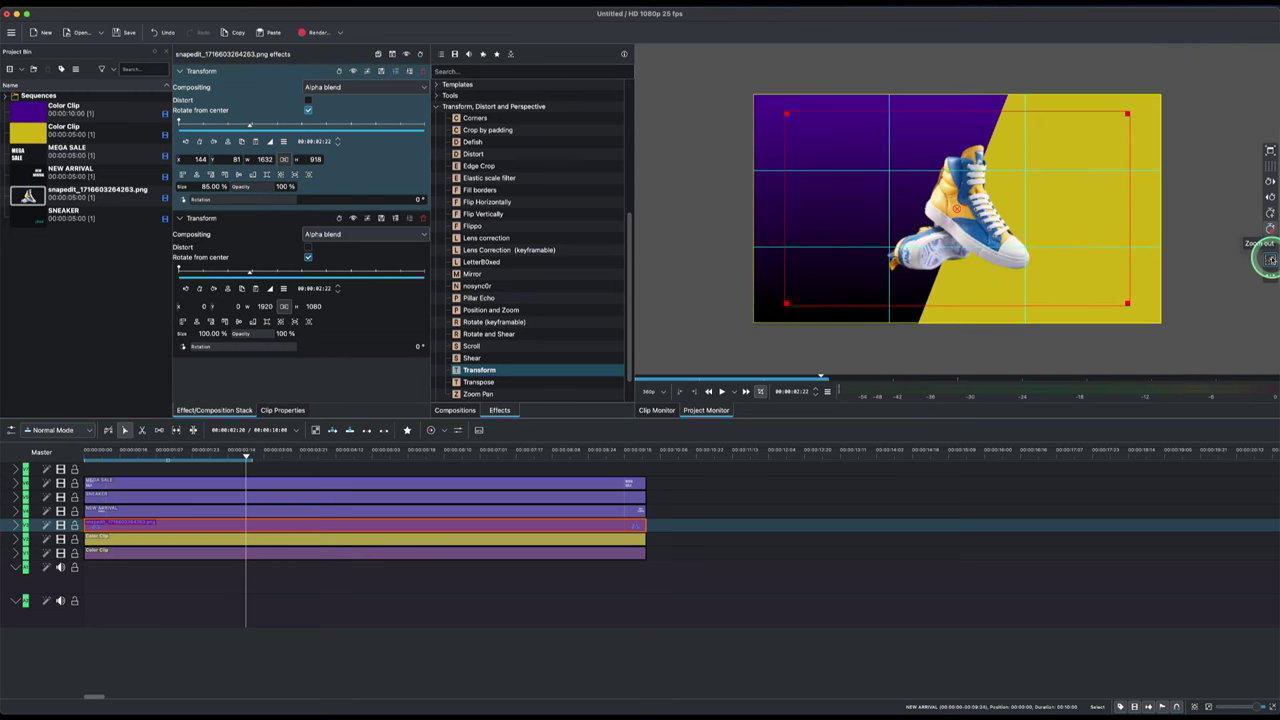
click(1270, 260)
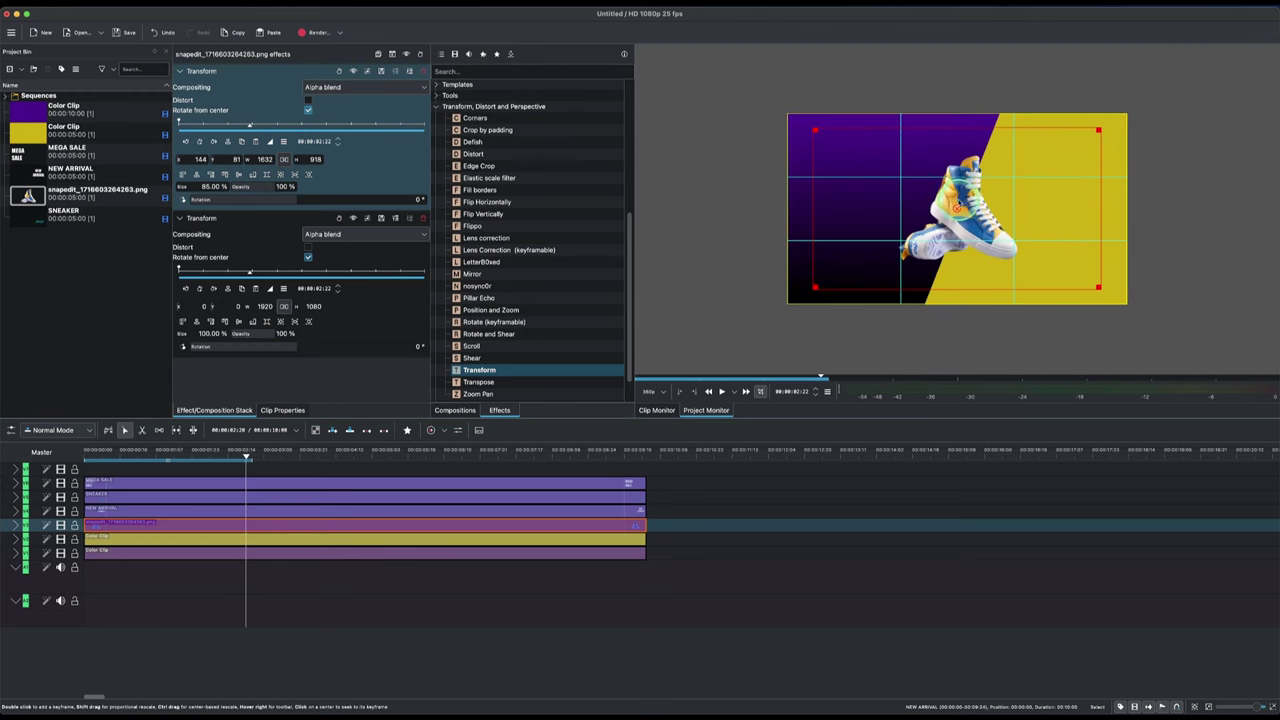
drag(956, 207, 717, 331)
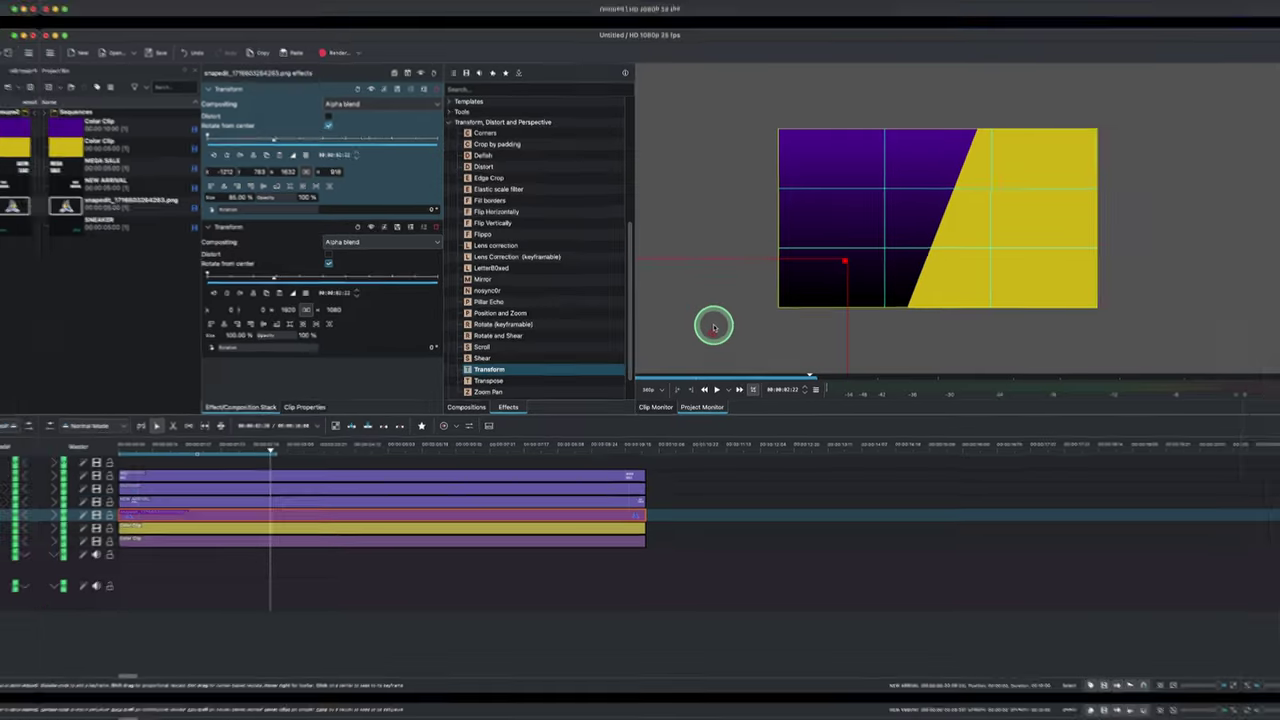
Step: Set the yellow Color Clip's Transform Y position to 2000 to lower it out of the frame
click(262, 528)
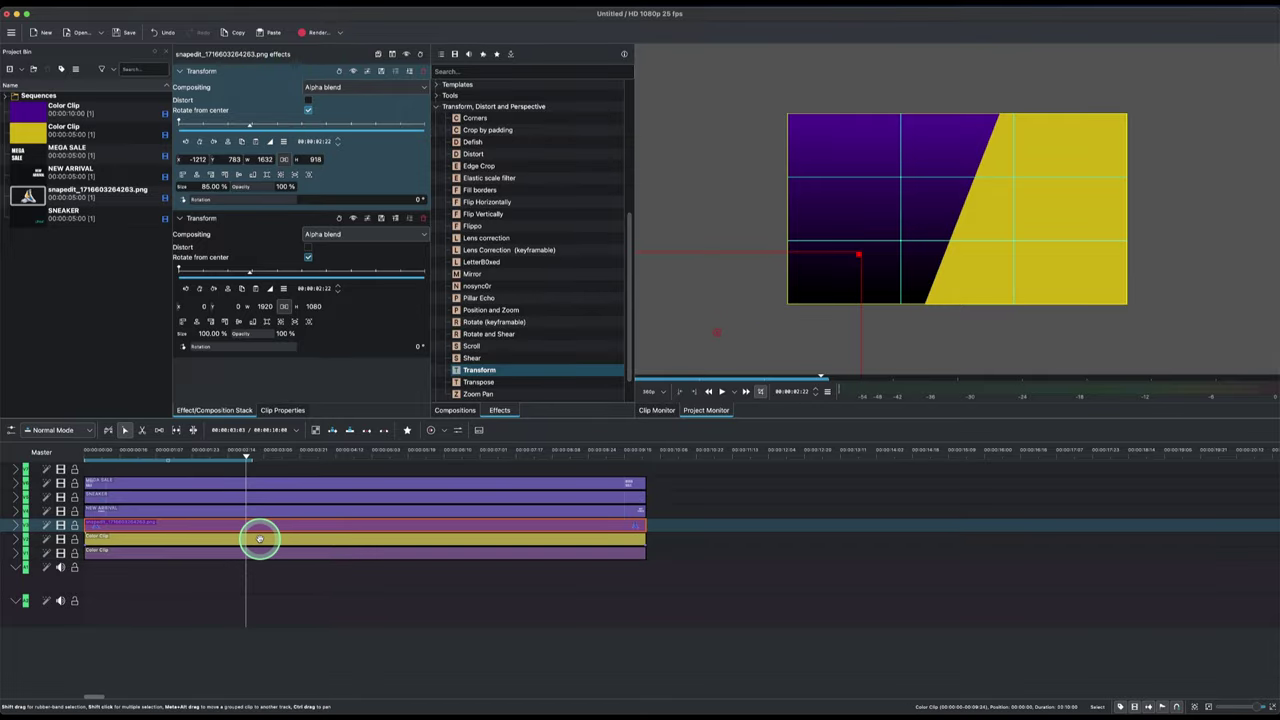
click(257, 539)
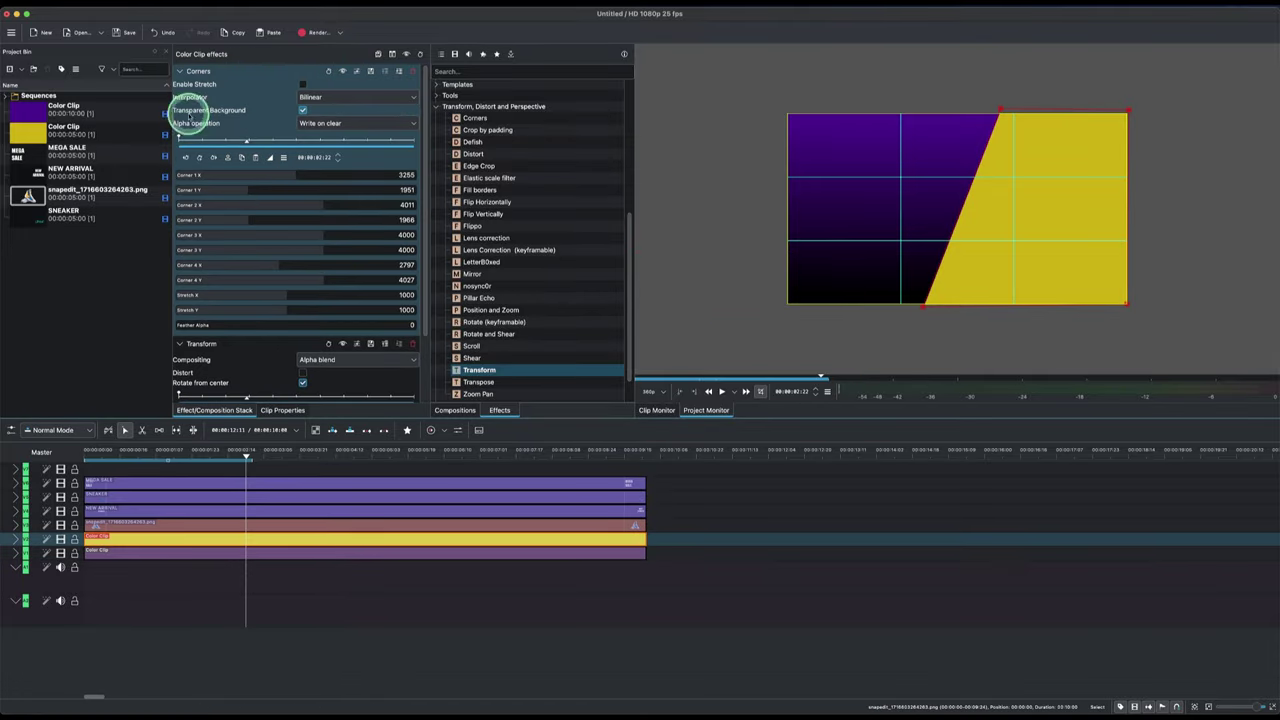
click(178, 71)
click(188, 86)
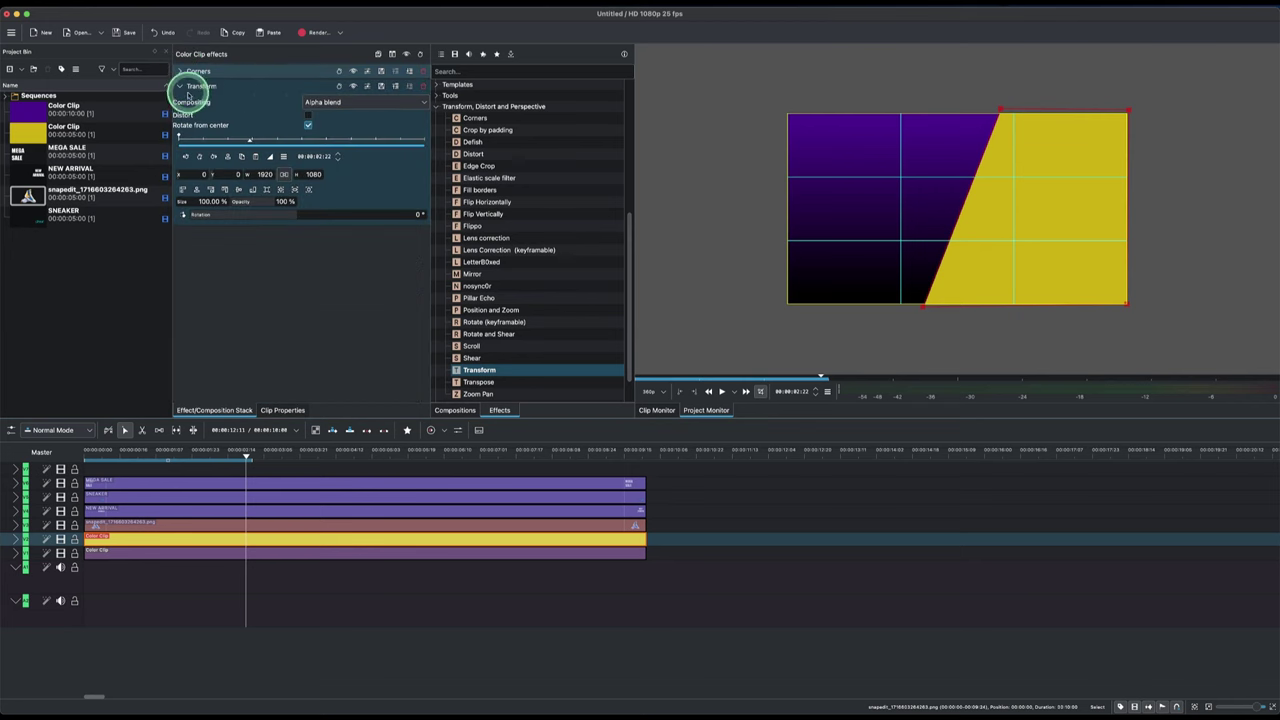
click(228, 174)
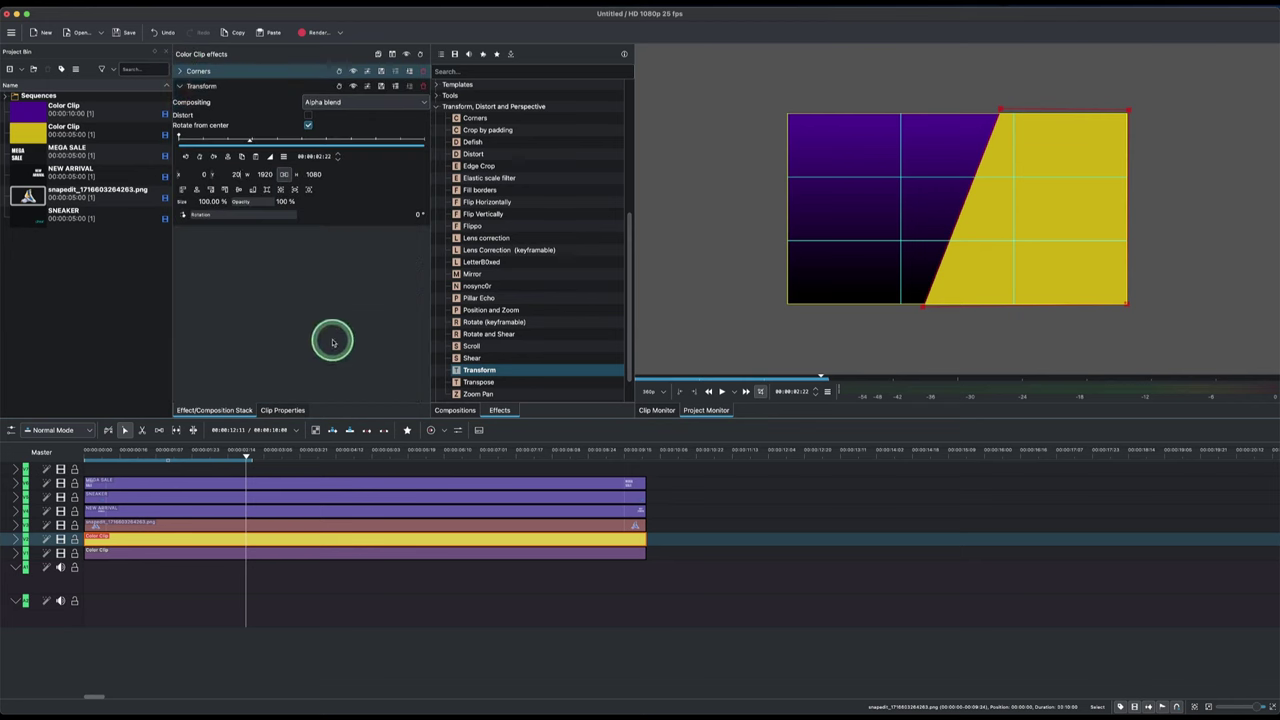
text(2000)
key(Return)
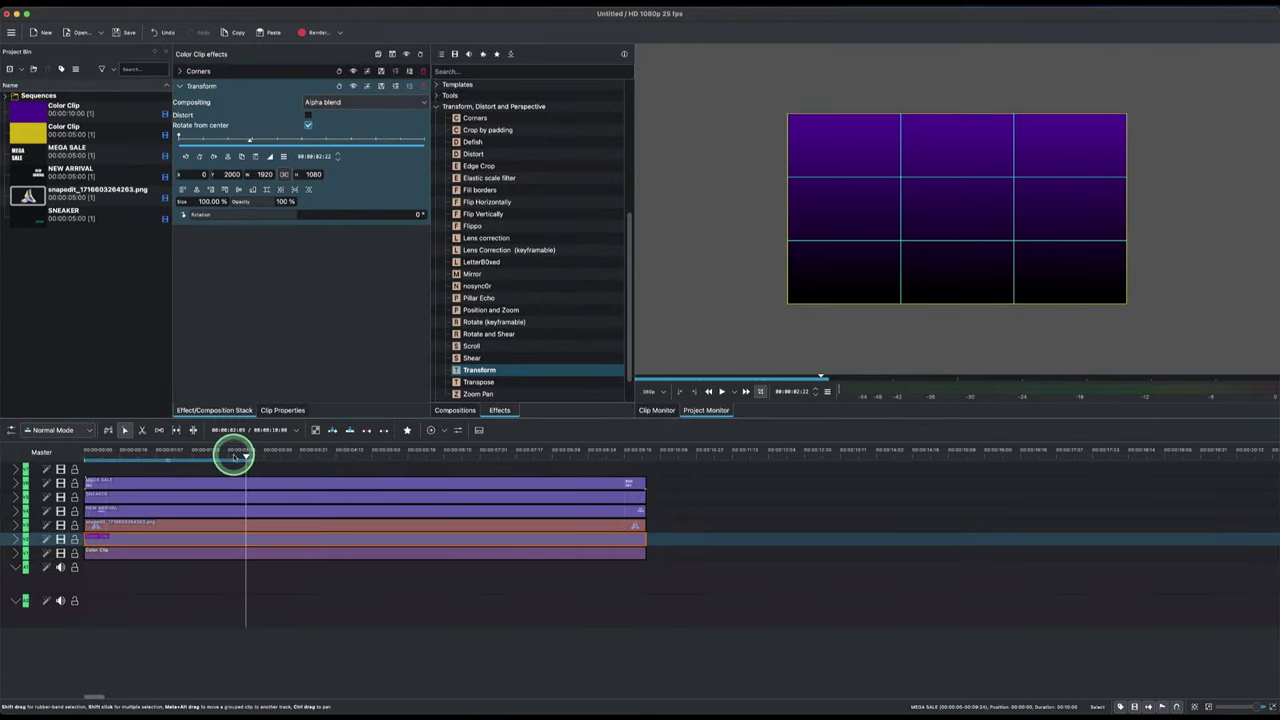
Step: Add a Transform keyframe to the yellow Color Clip at 00:00:00:06 with its Y position set to 0
drag(232, 458, 111, 487)
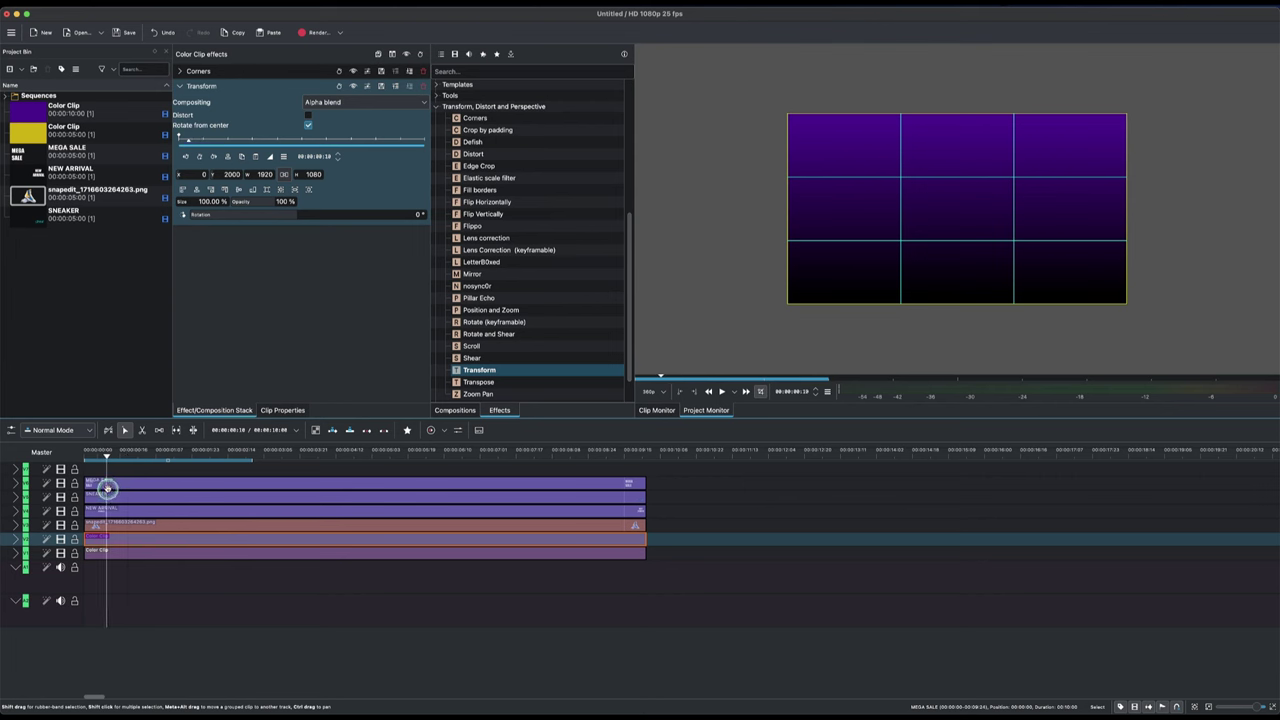
mouse_move(102, 491)
mouse_down()
mouse_move(97, 457)
mouse_move(94, 543)
mouse_move(239, 317)
mouse_up()
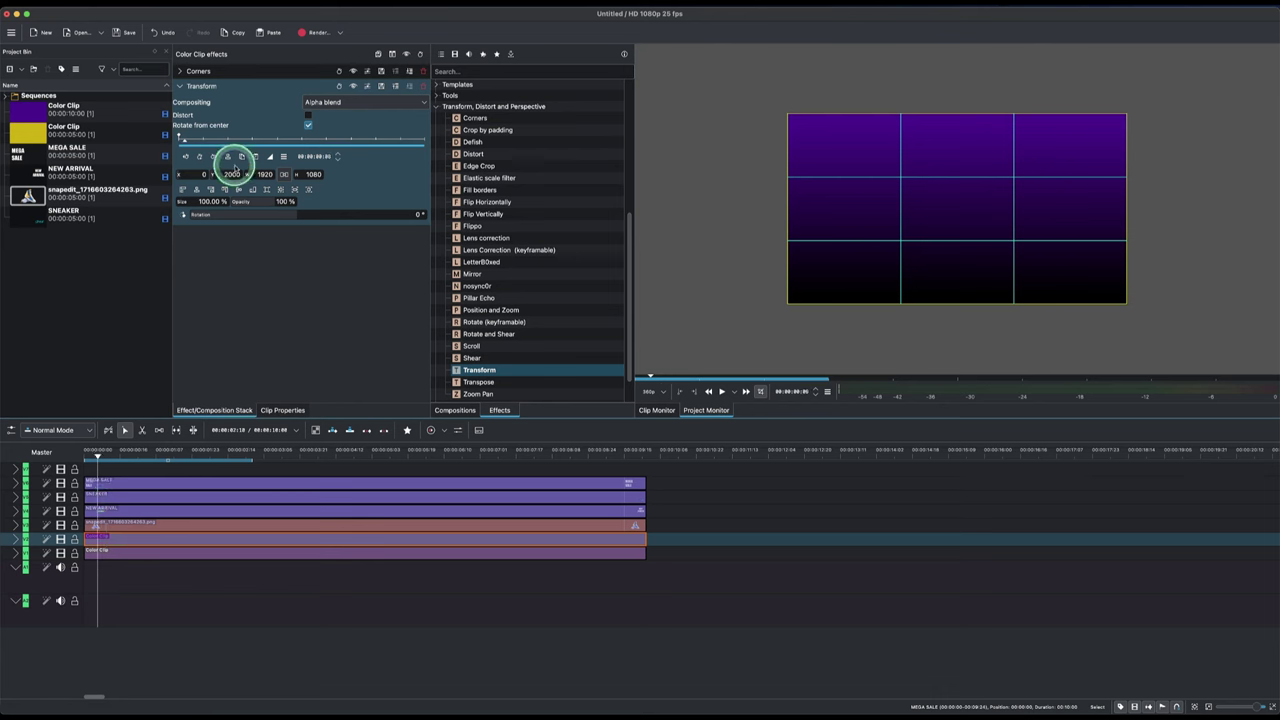
click(200, 157)
click(220, 174)
text(0)
click(331, 406)
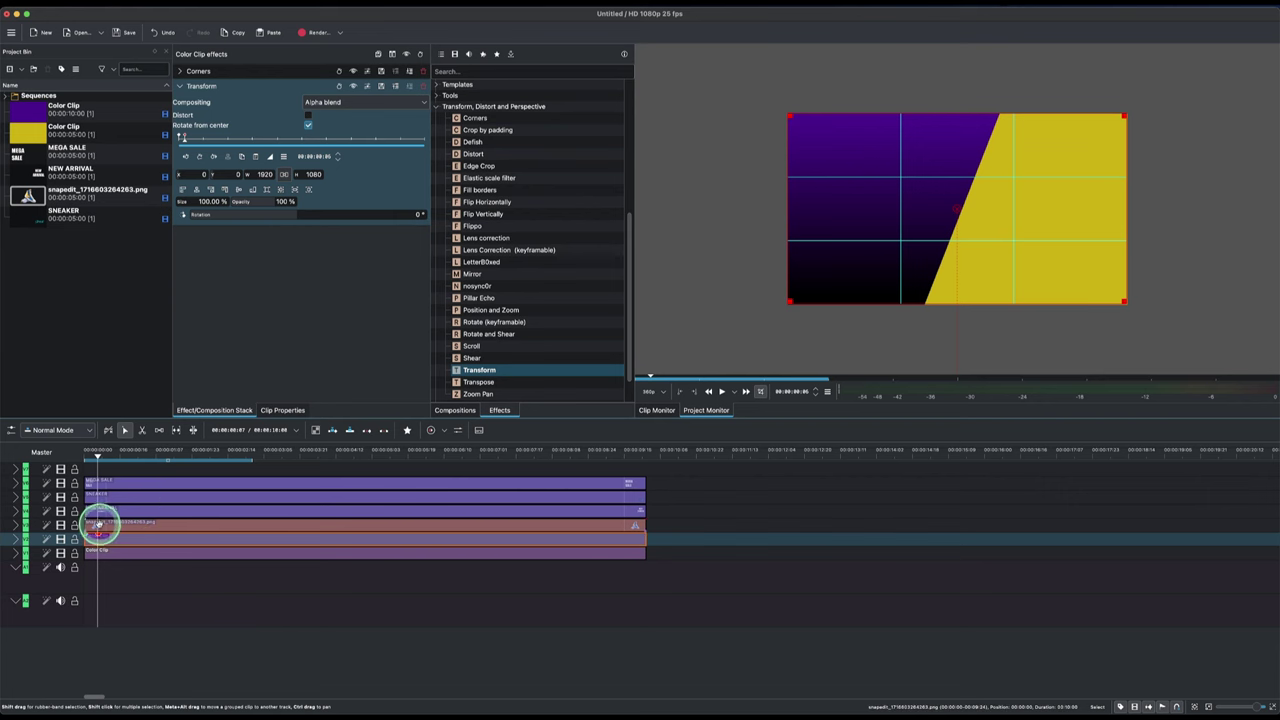
Step: Keyframe the shoe image at 00:00:00:06 back at the frame's centre, at about X 137, Y 76
click(97, 527)
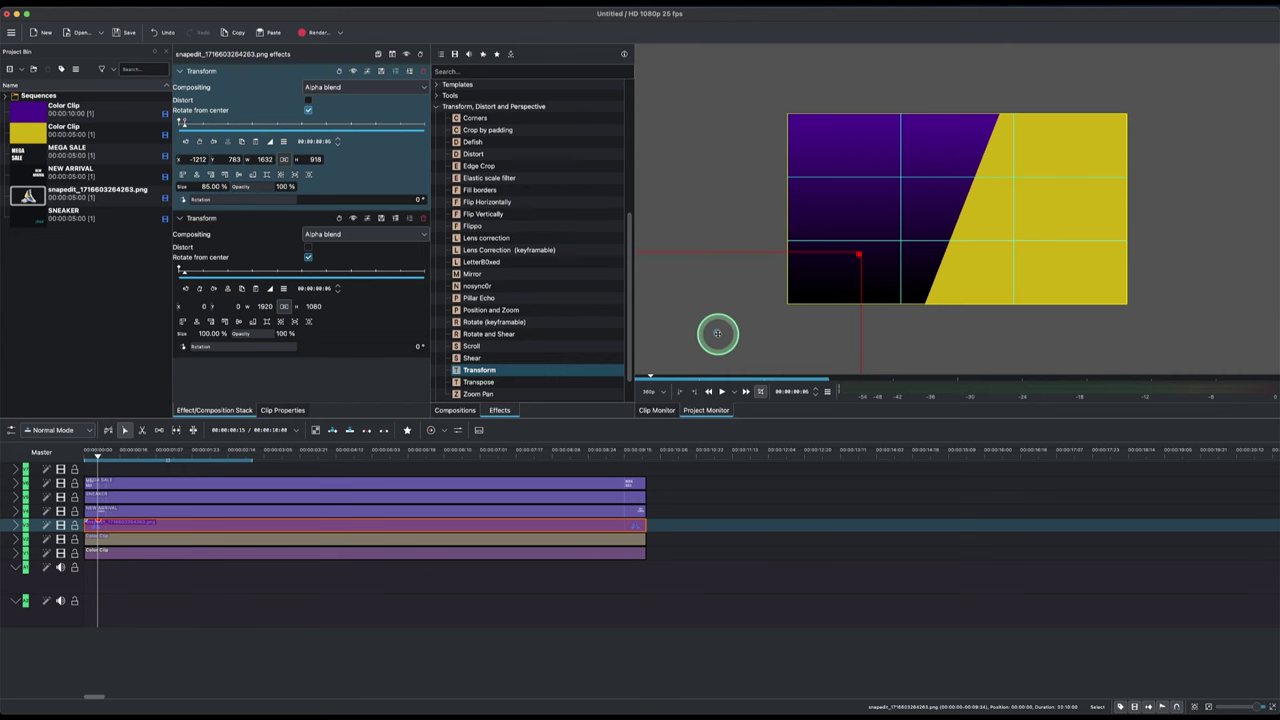
drag(717, 333, 956, 211)
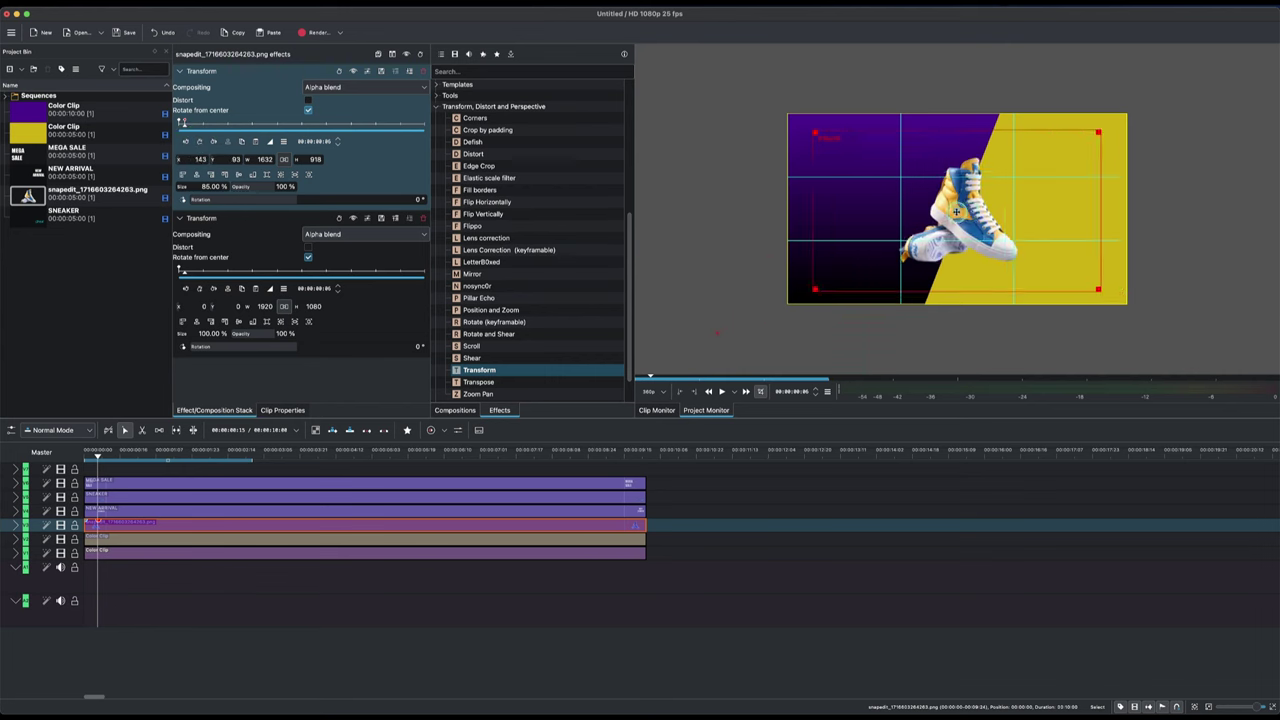
drag(956, 211, 956, 210)
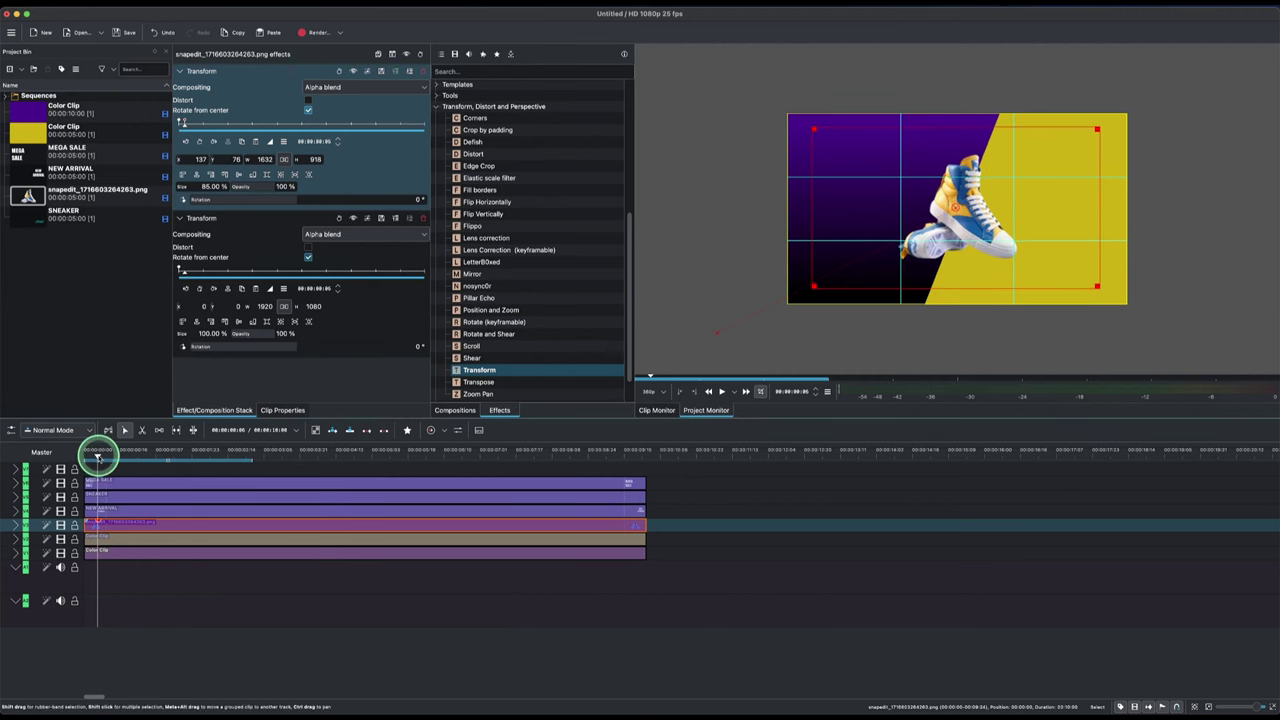
Step: Add a Transform keyframe to the NEW ARRIVAL clip at 00:00:00:11 with its X position set to 0
drag(97, 455, 105, 455)
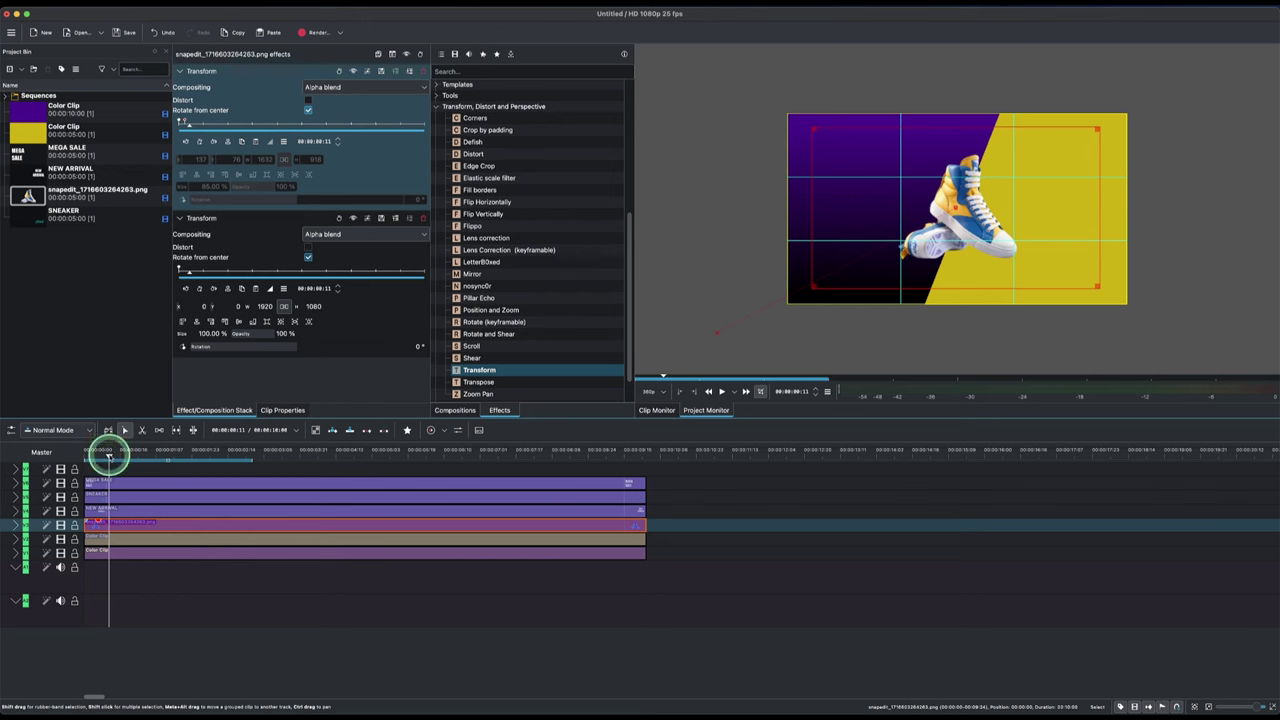
click(180, 71)
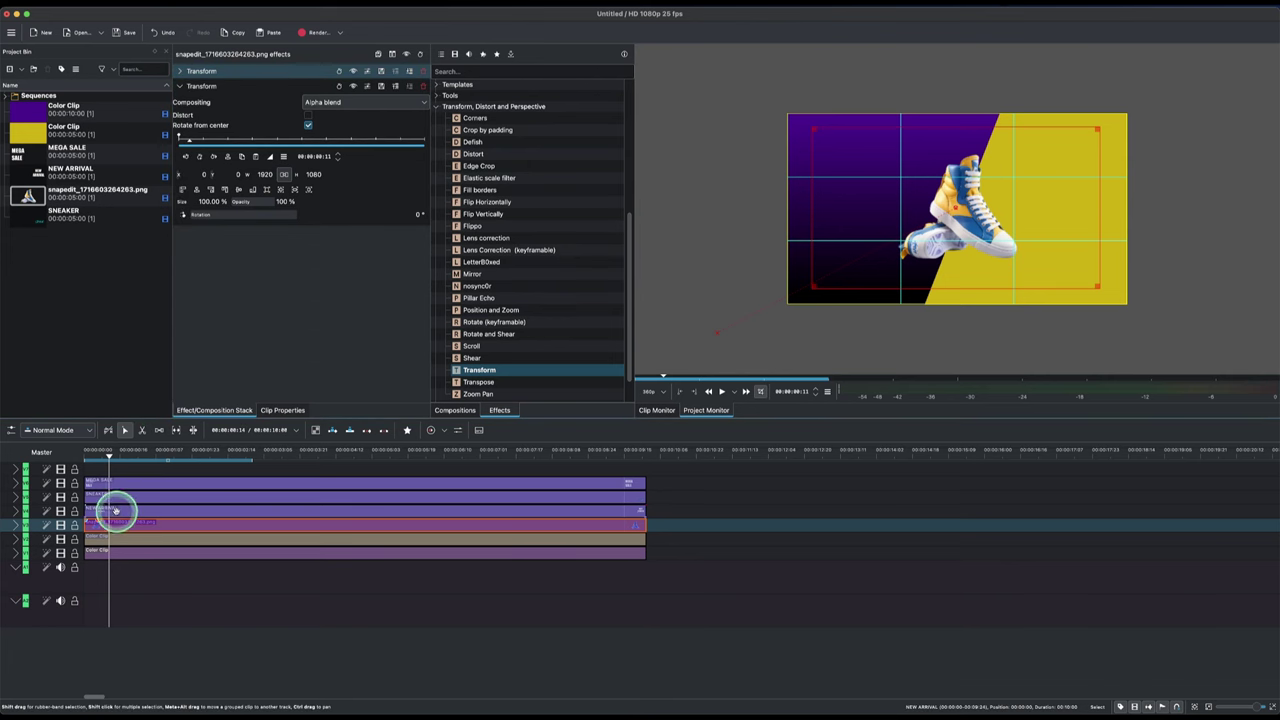
click(115, 511)
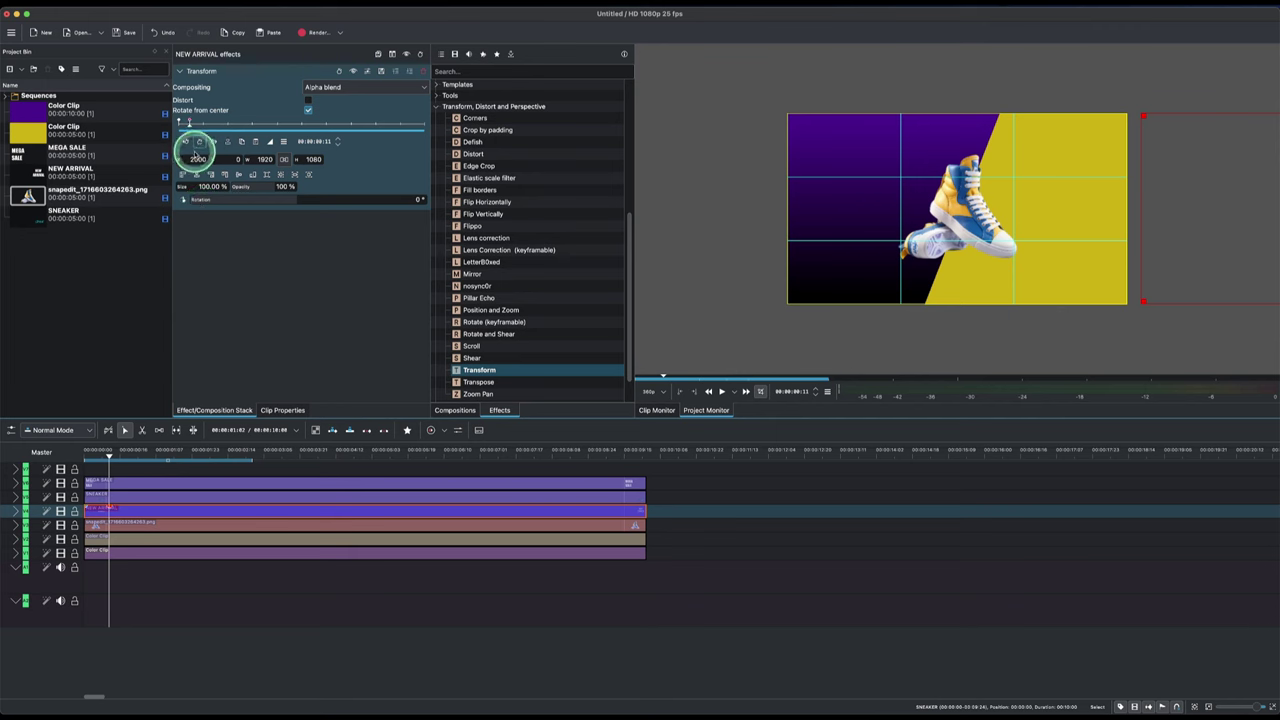
click(184, 159)
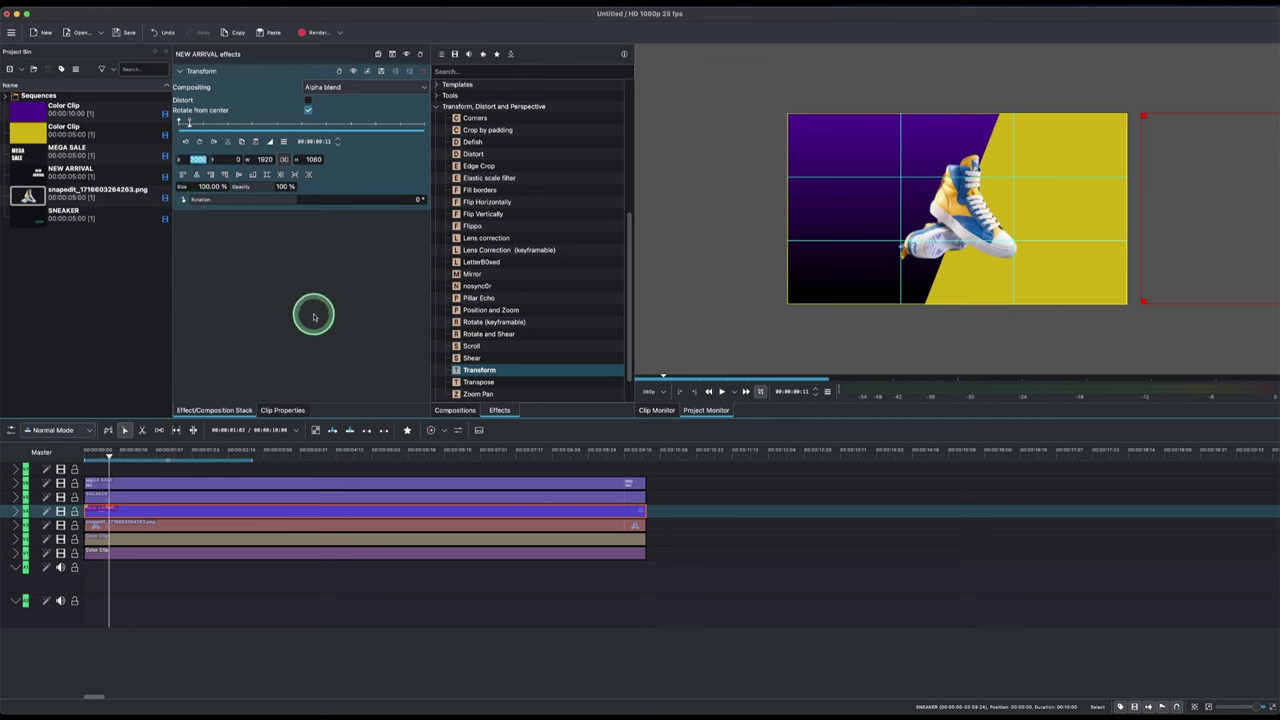
key(Return)
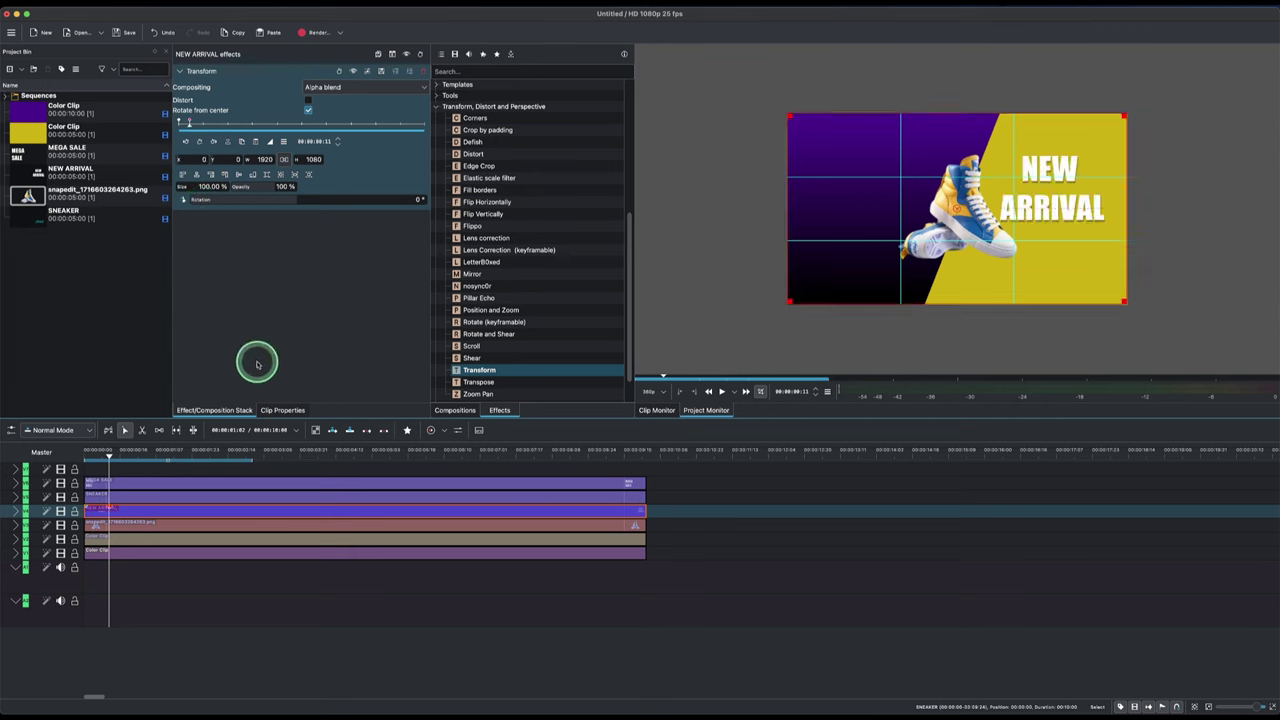
click(118, 457)
drag(116, 459, 112, 454)
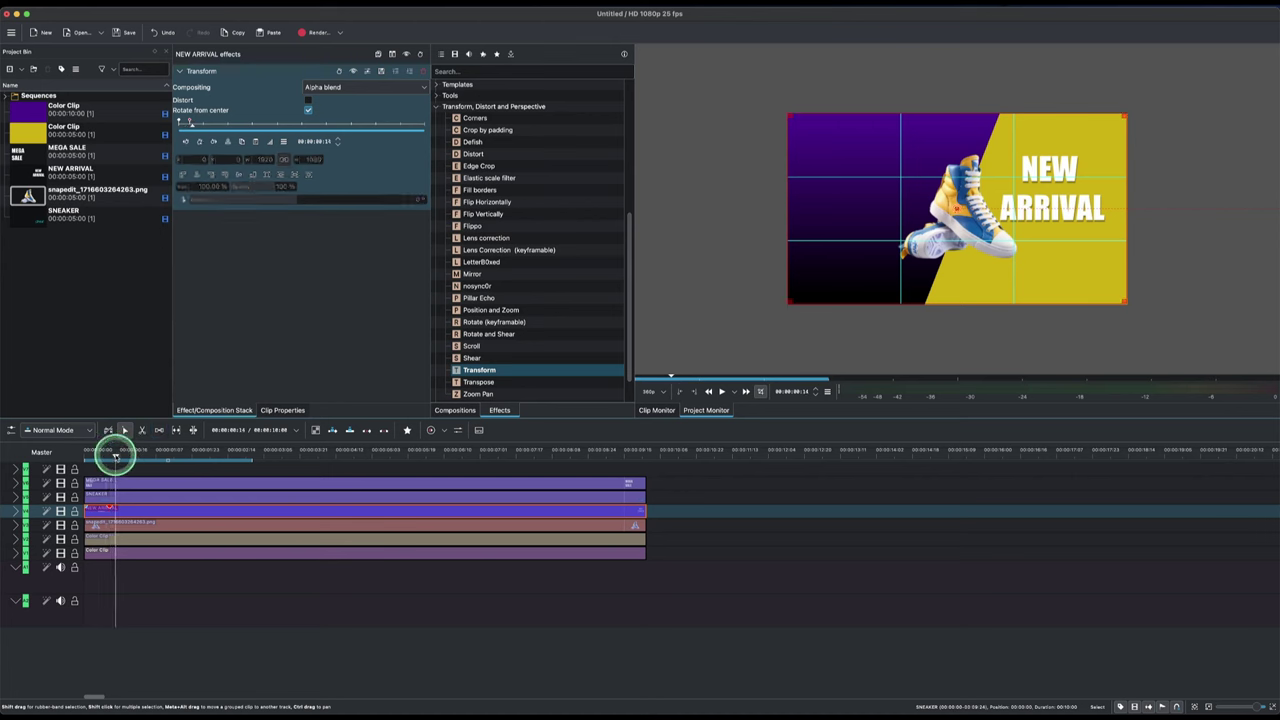
click(199, 141)
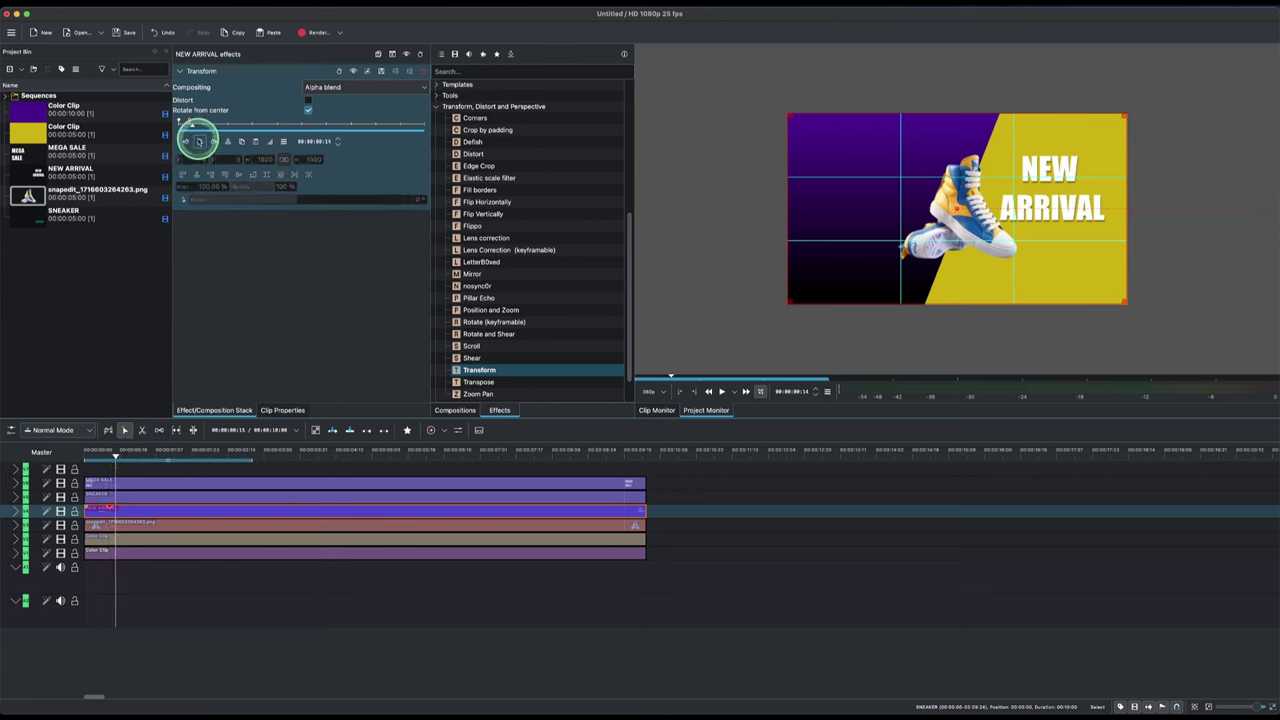
click(118, 497)
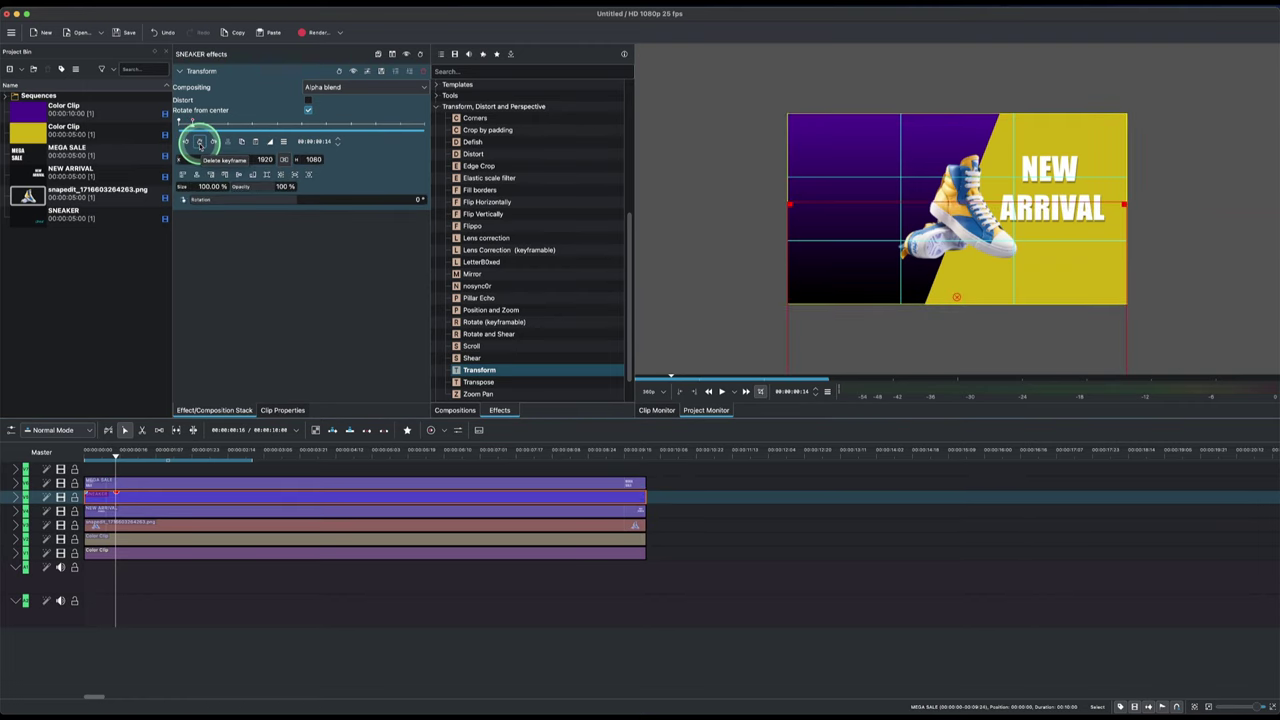
click(108, 508)
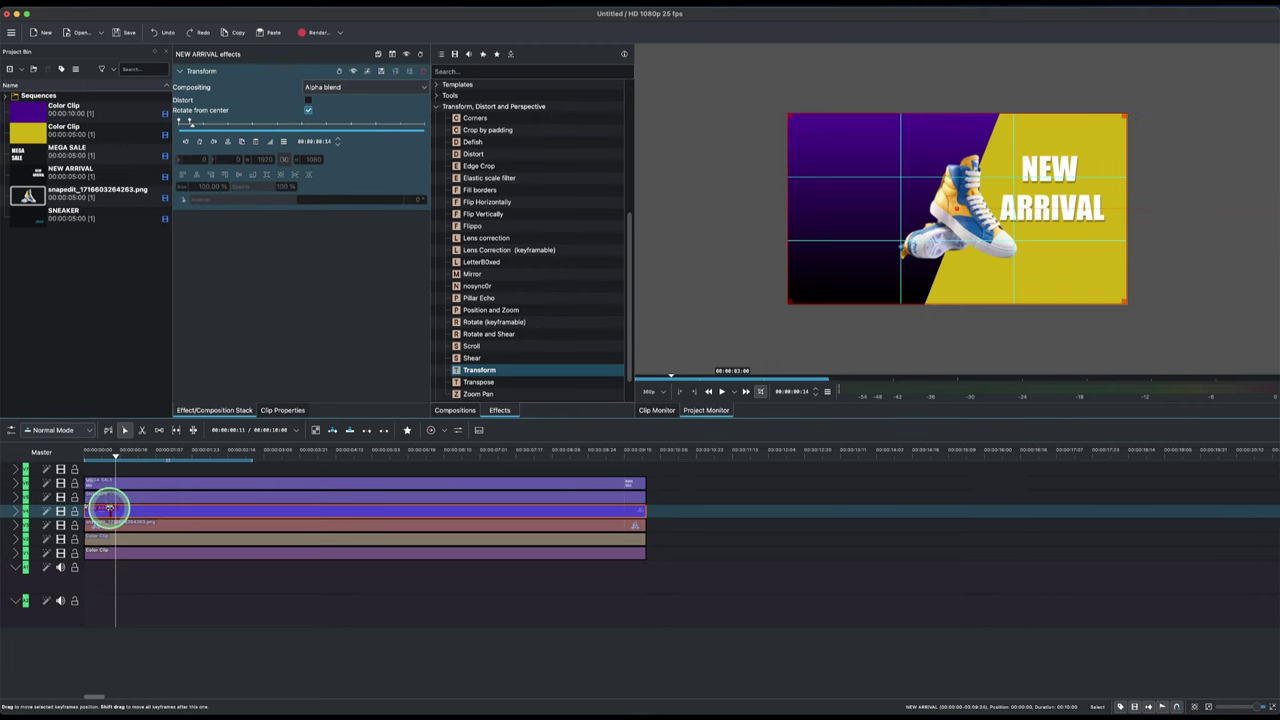
click(108, 508)
click(111, 497)
Step: Add SNEAKER Transform keyframes at 00:00:00:11, keeping its lowered start position, and at 00:00:00:16 with the Y position set to 0
click(108, 511)
click(108, 508)
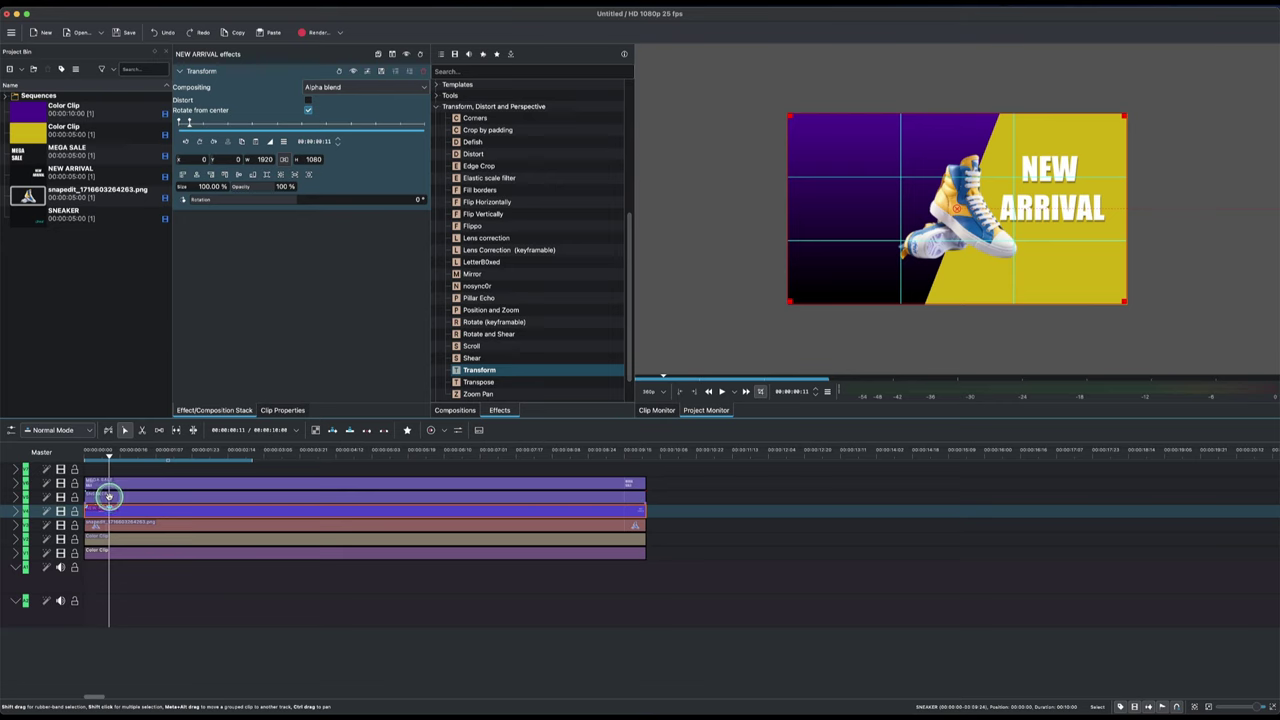
click(109, 497)
click(200, 142)
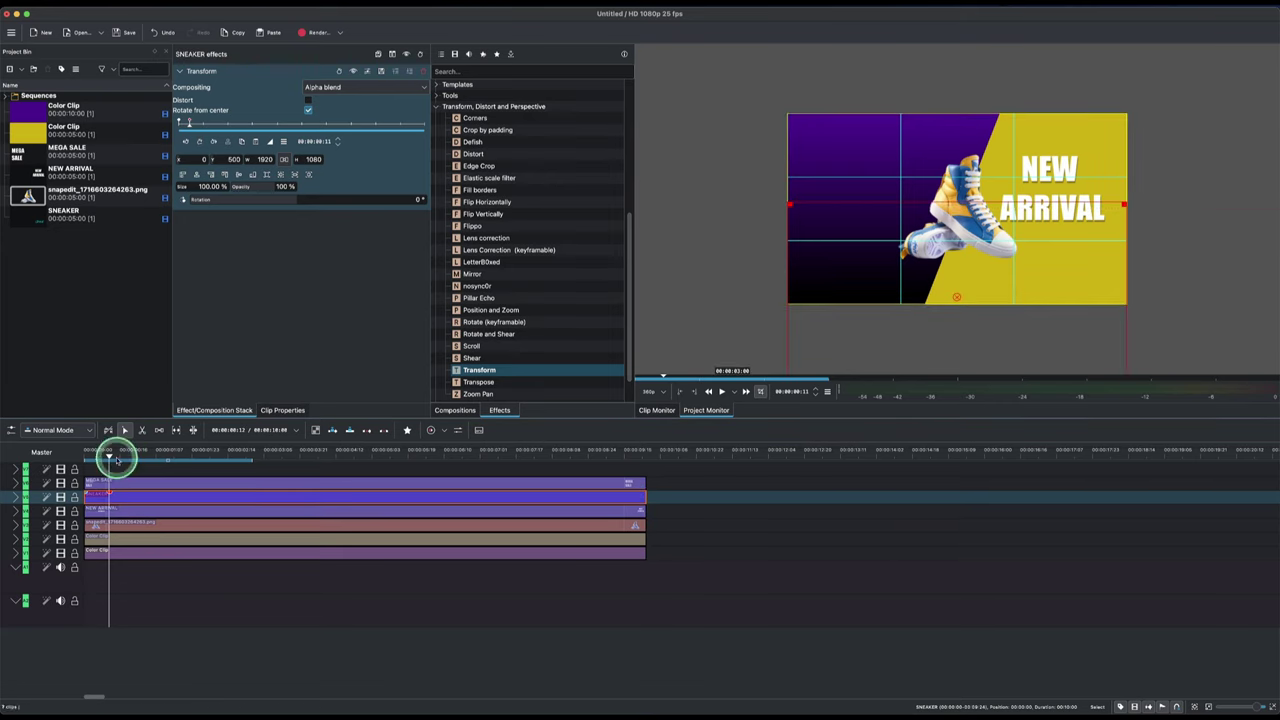
drag(108, 449, 119, 452)
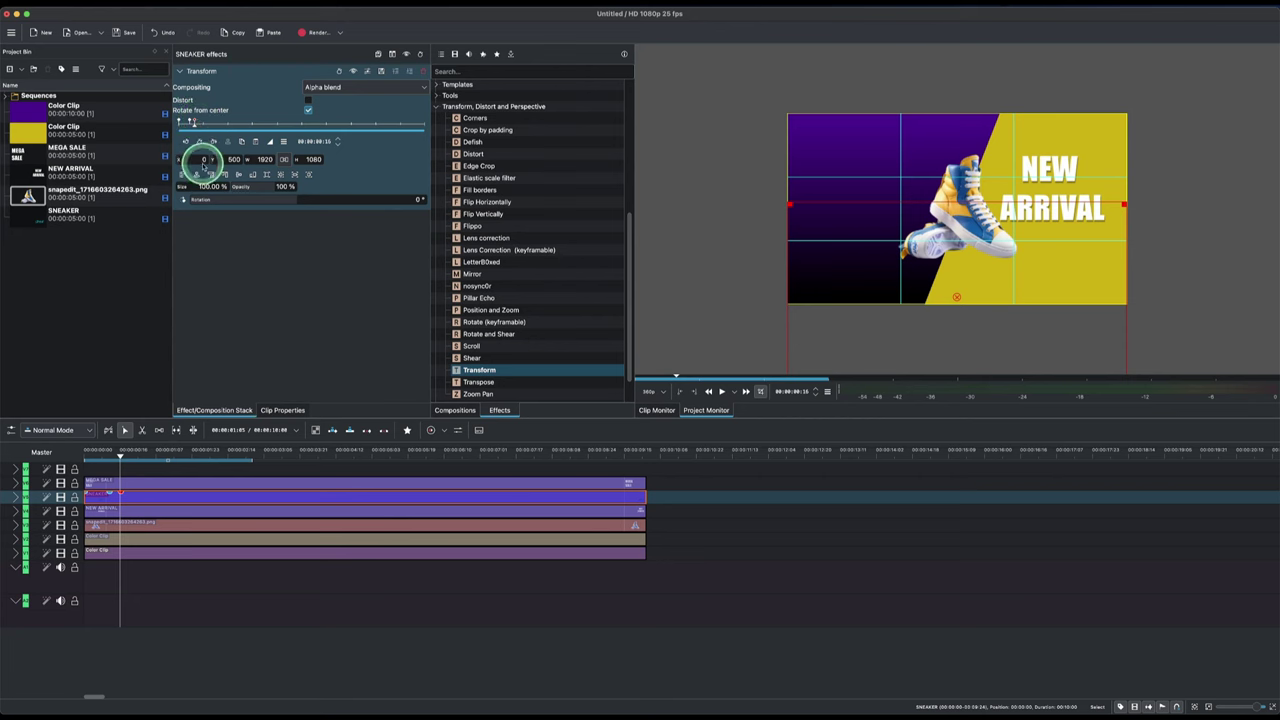
text(0)
key(Return)
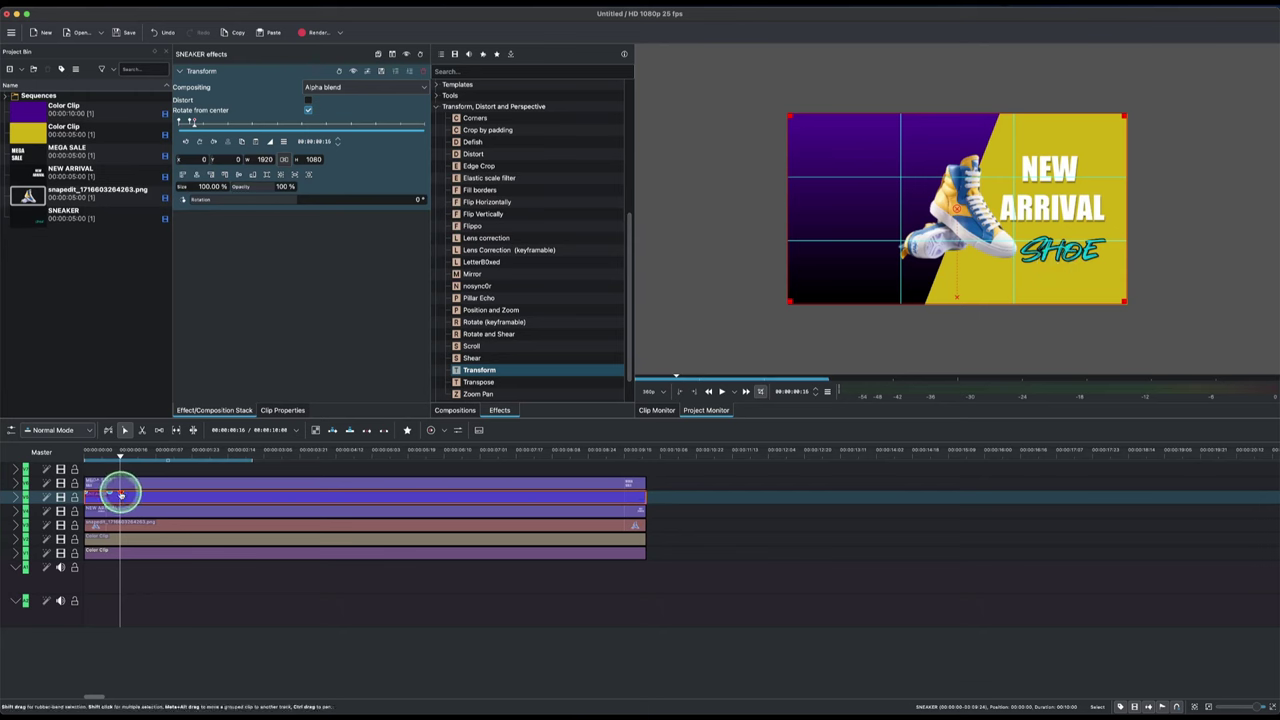
Step: Add MEGA SALE Transform keyframes at 00:00:00:16 and 00:00:00:19, and open the X position of the second one for editing
click(120, 483)
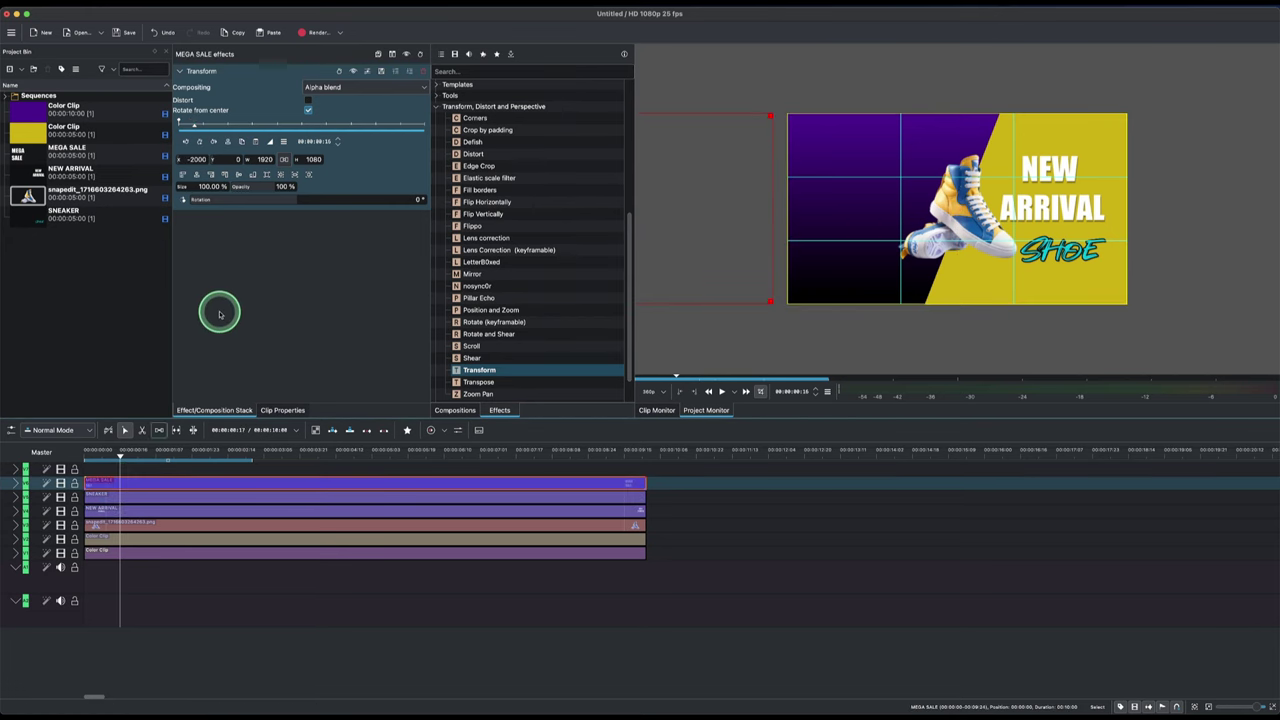
click(200, 143)
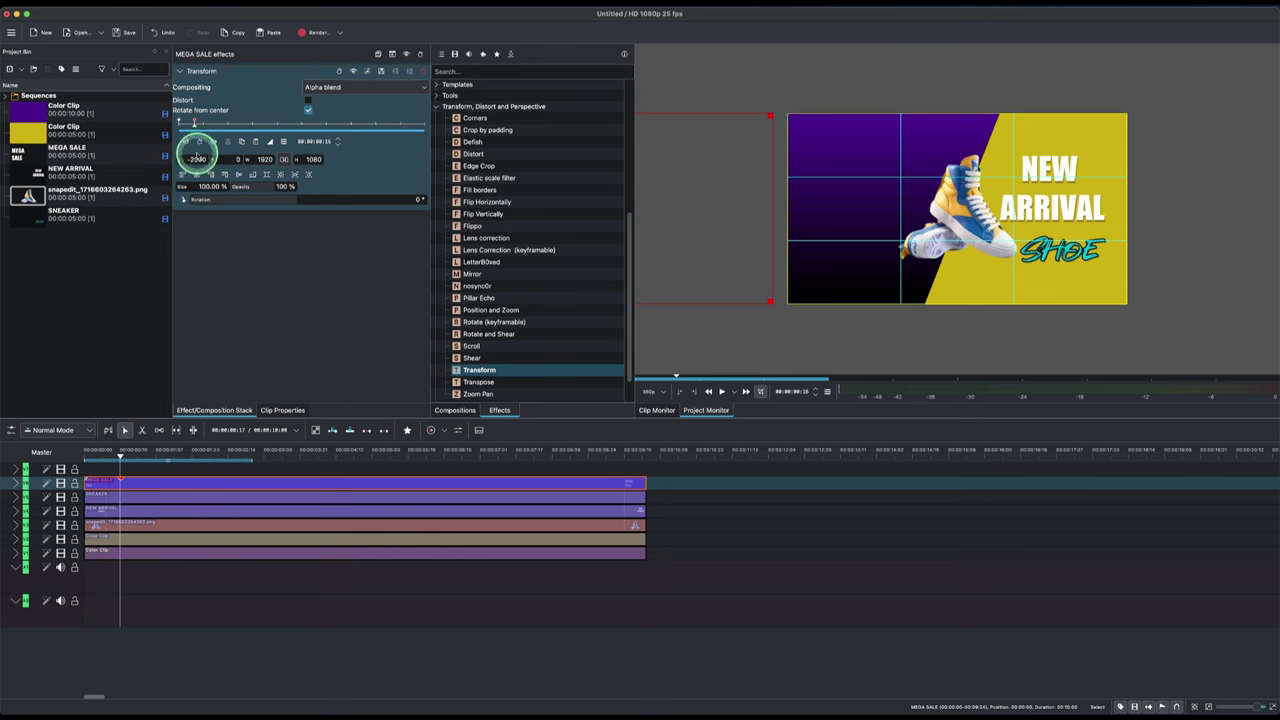
drag(120, 451, 127, 456)
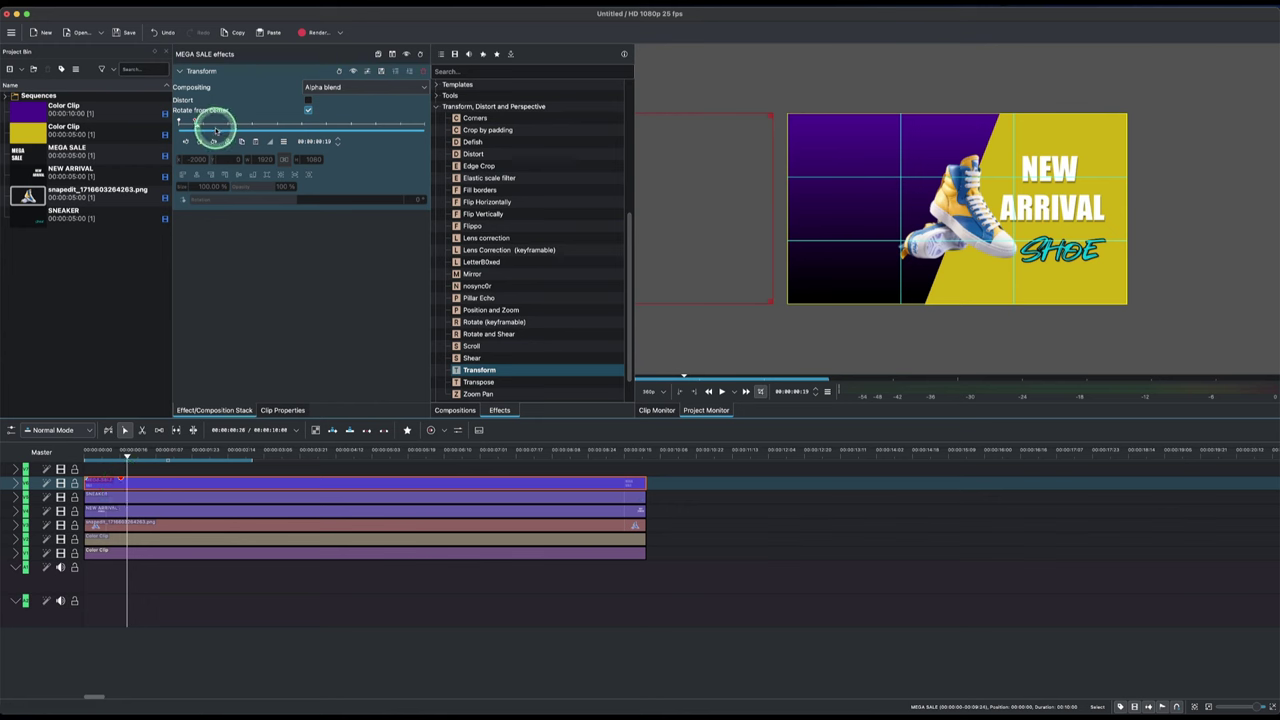
click(199, 142)
click(182, 158)
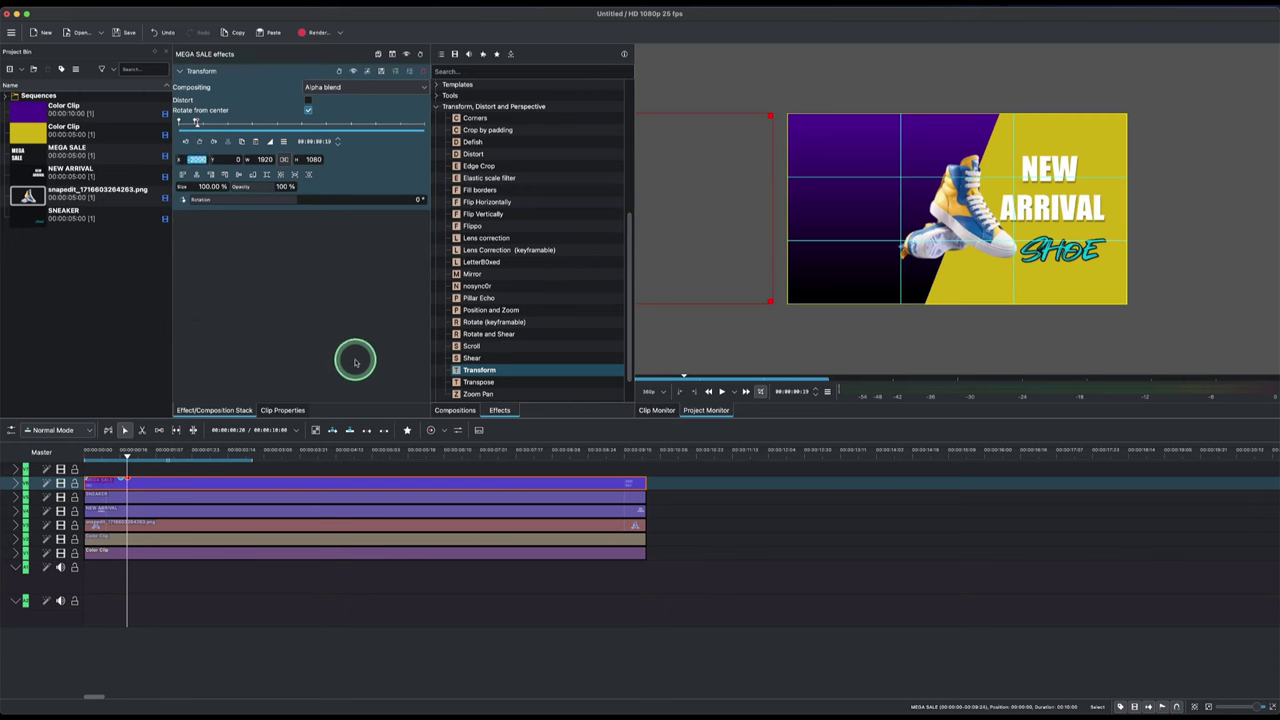
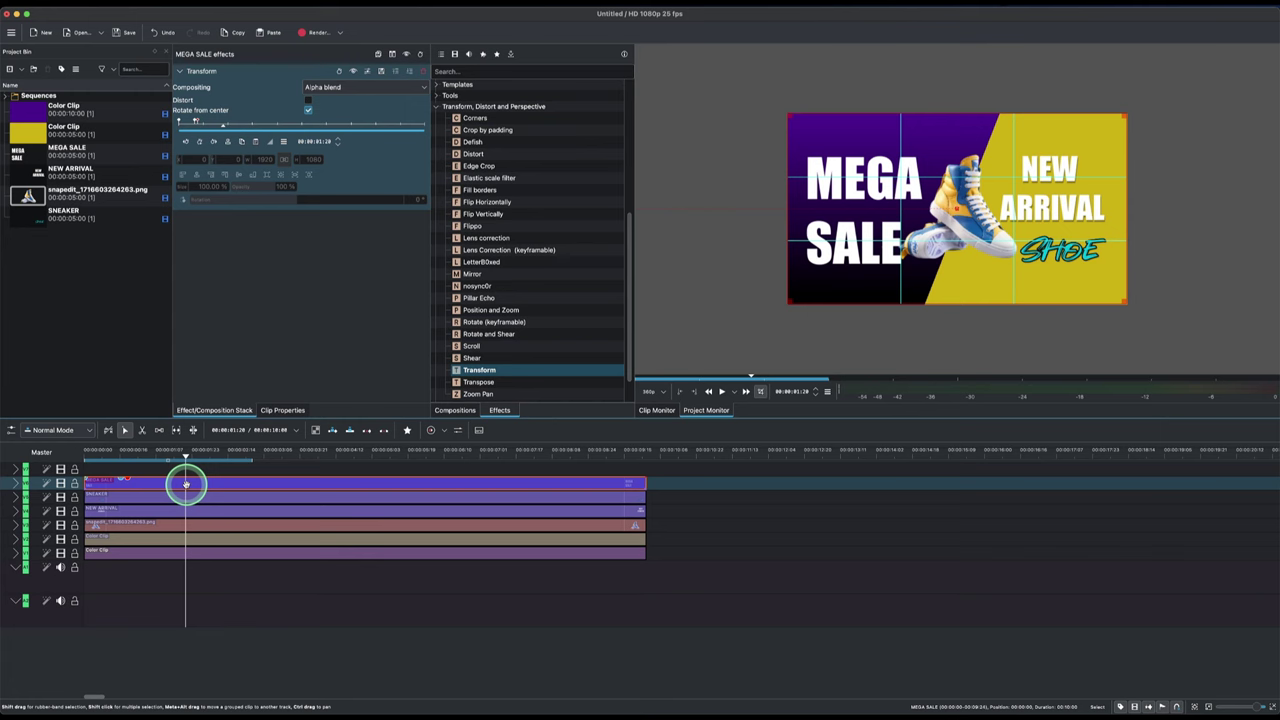
Step: Add NEW ARRIVAL Transform keyframes at 00:00:01:20, holding its position, and at 00:00:01:24 with the X position set to 2000
click(186, 510)
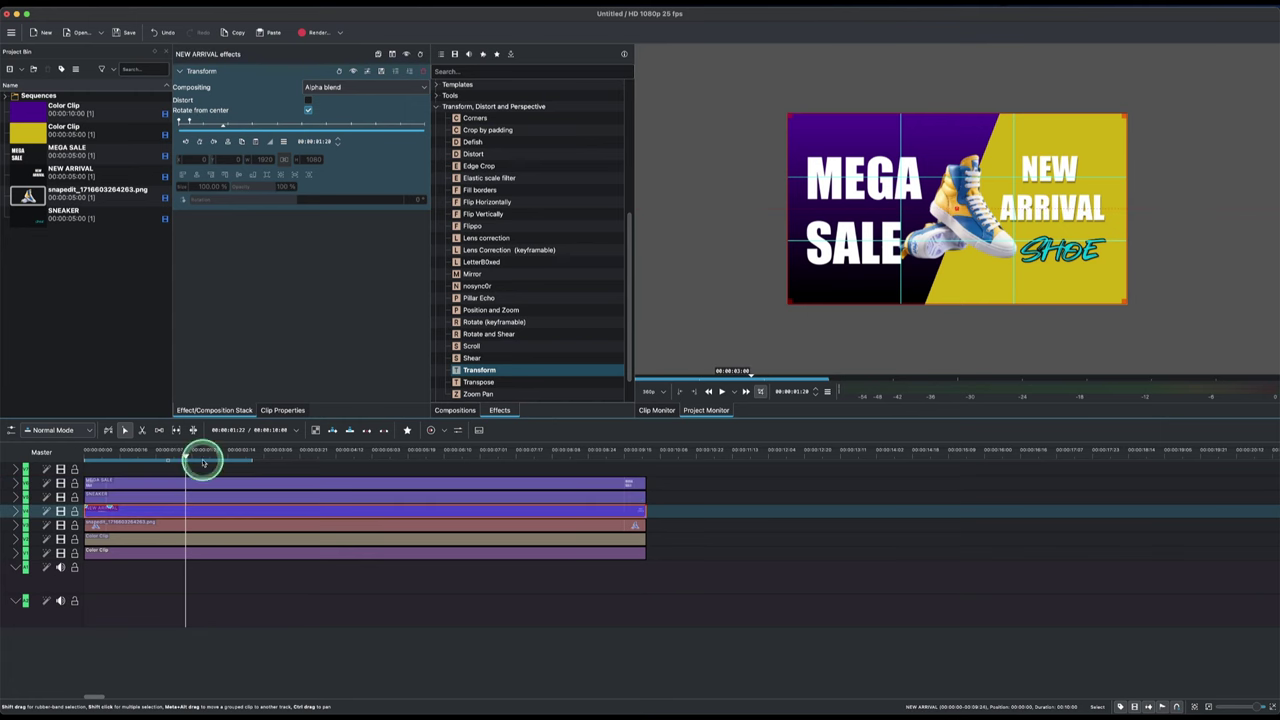
click(185, 455)
drag(186, 455, 195, 457)
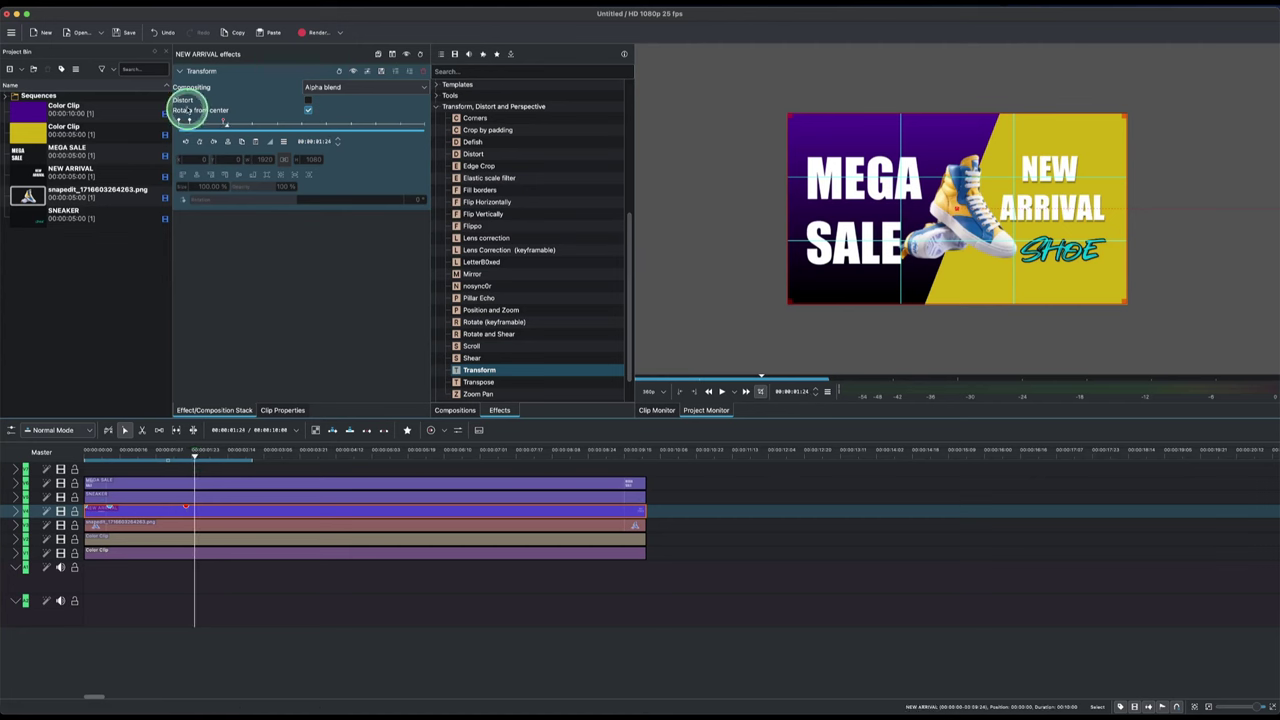
click(198, 141)
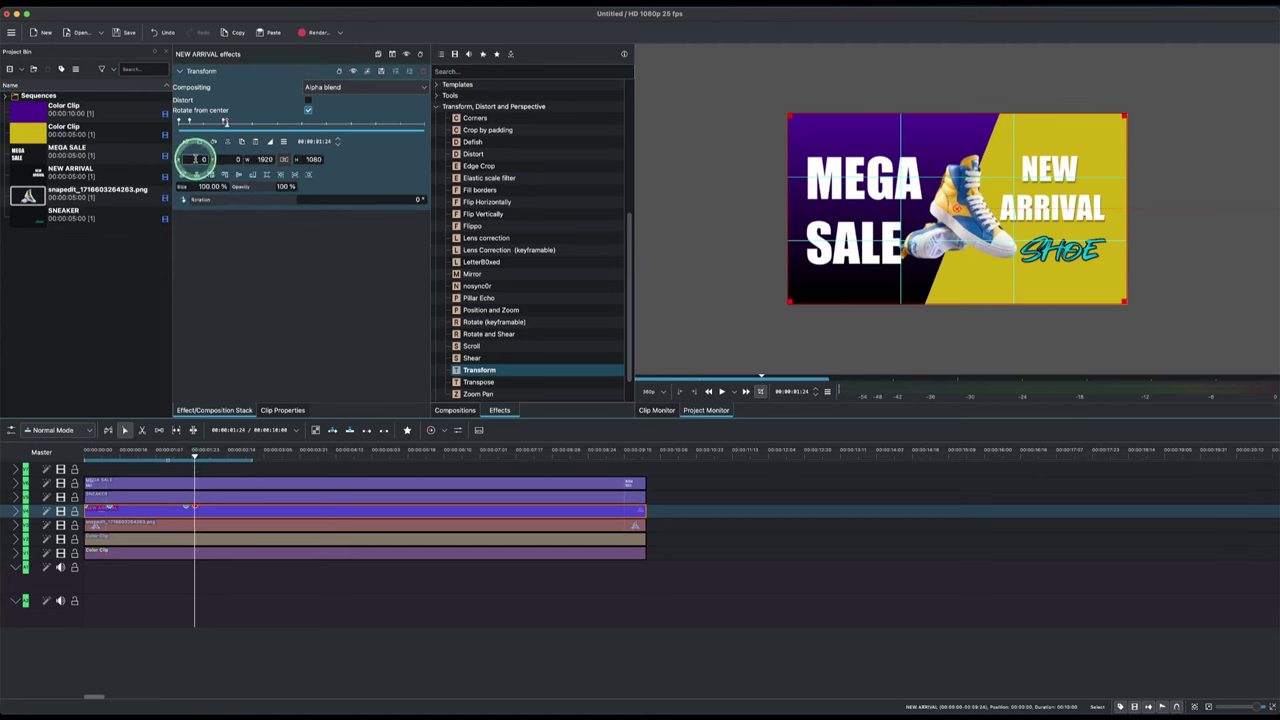
click(199, 159)
click(320, 339)
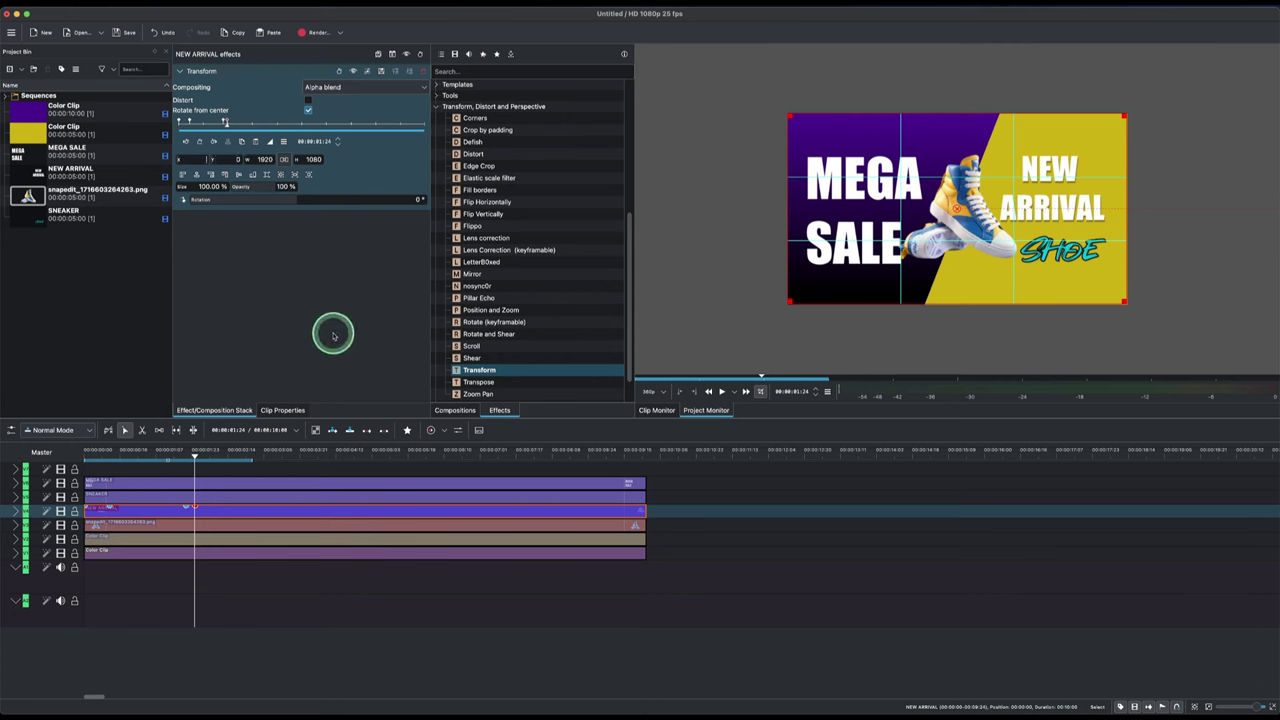
text(2000)
key(Return)
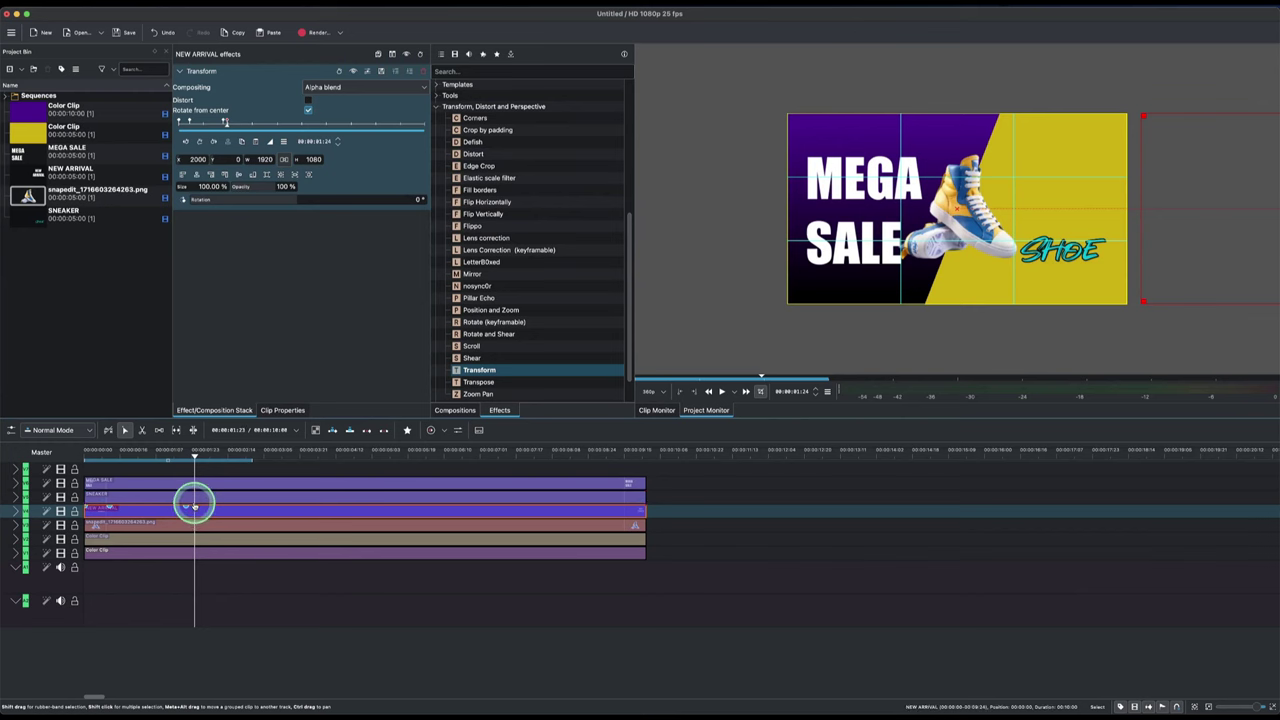
Step: Add SNEAKER Transform keyframes at 00:00:01:24, holding its position, and at 00:00:02:03 with the Y position set to 500
click(193, 500)
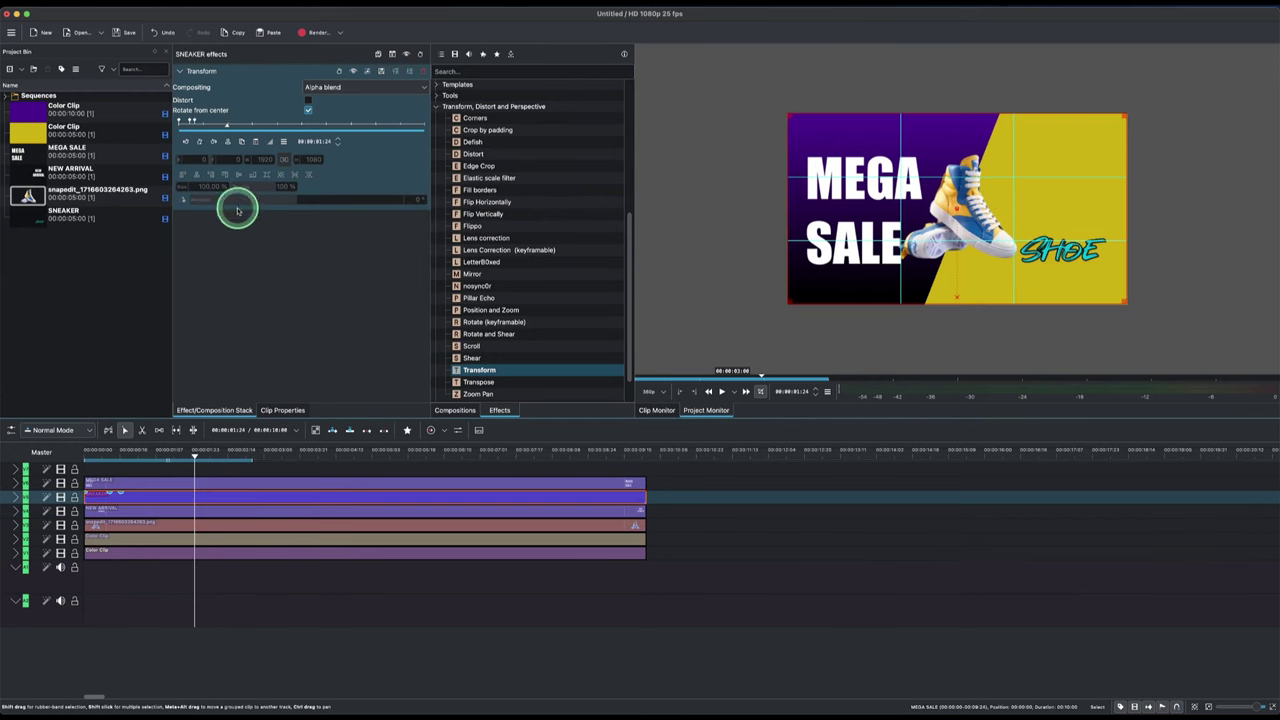
drag(197, 457, 204, 455)
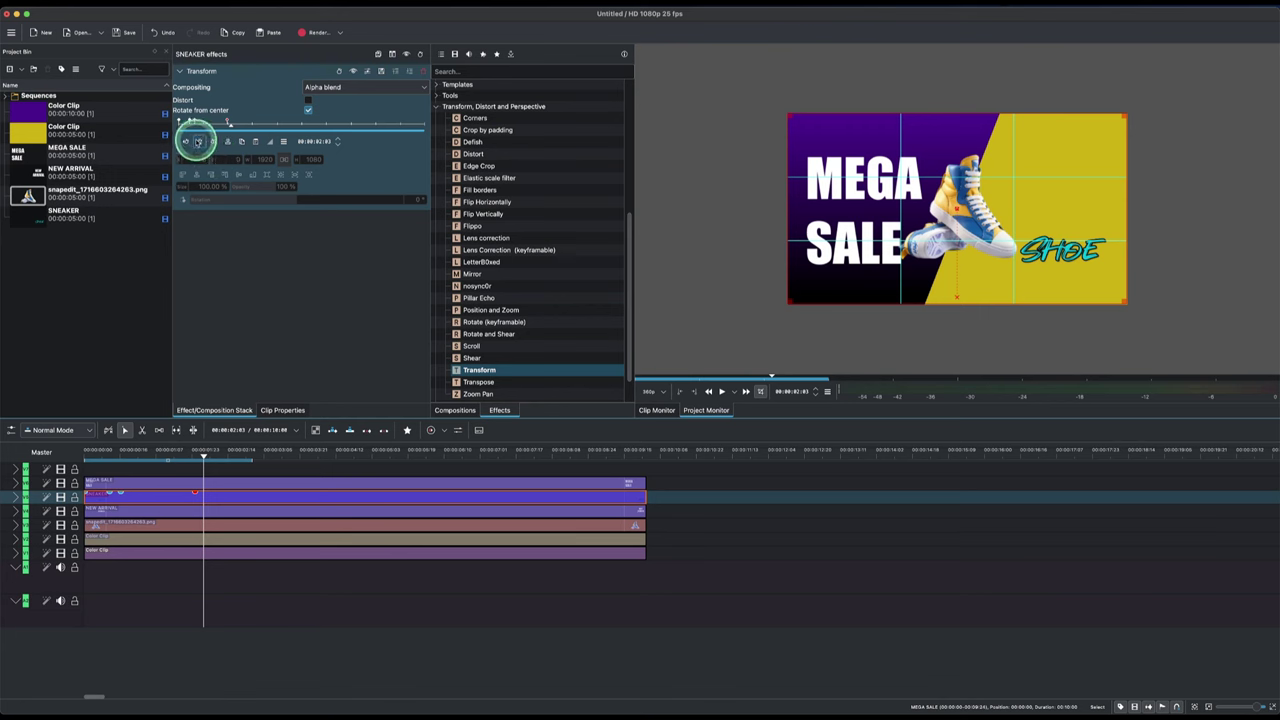
click(230, 160)
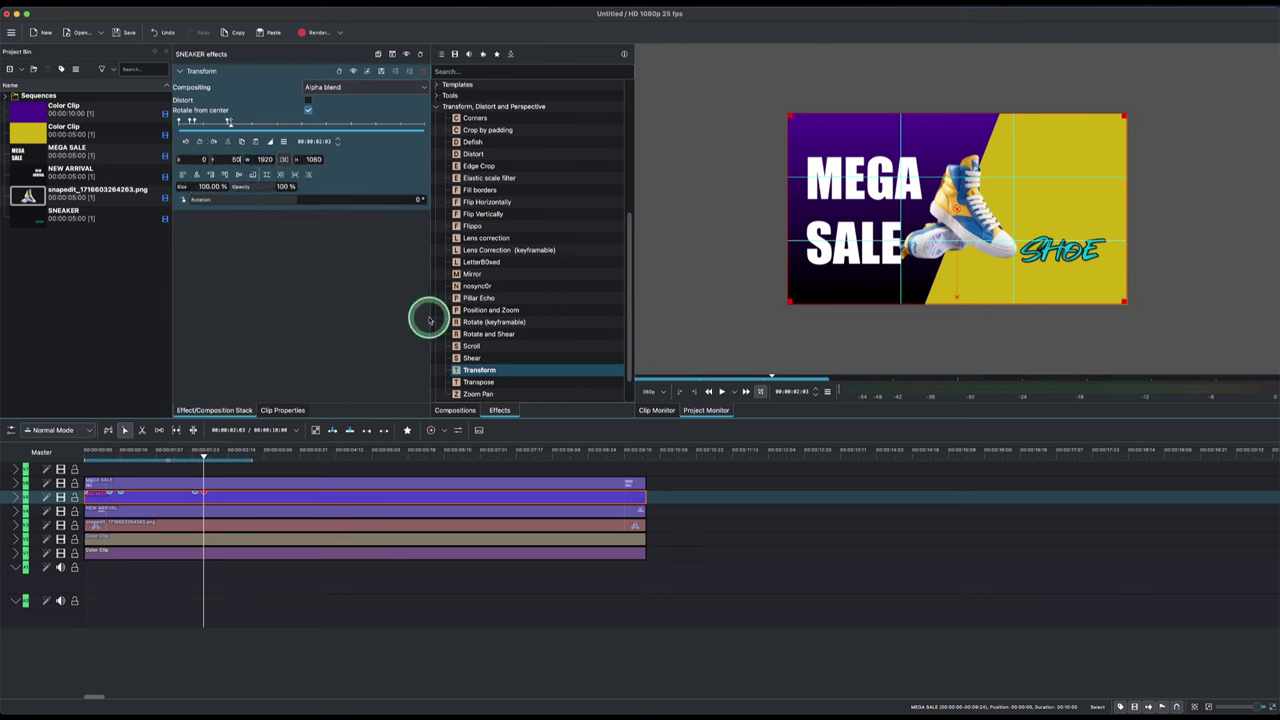
text(500)
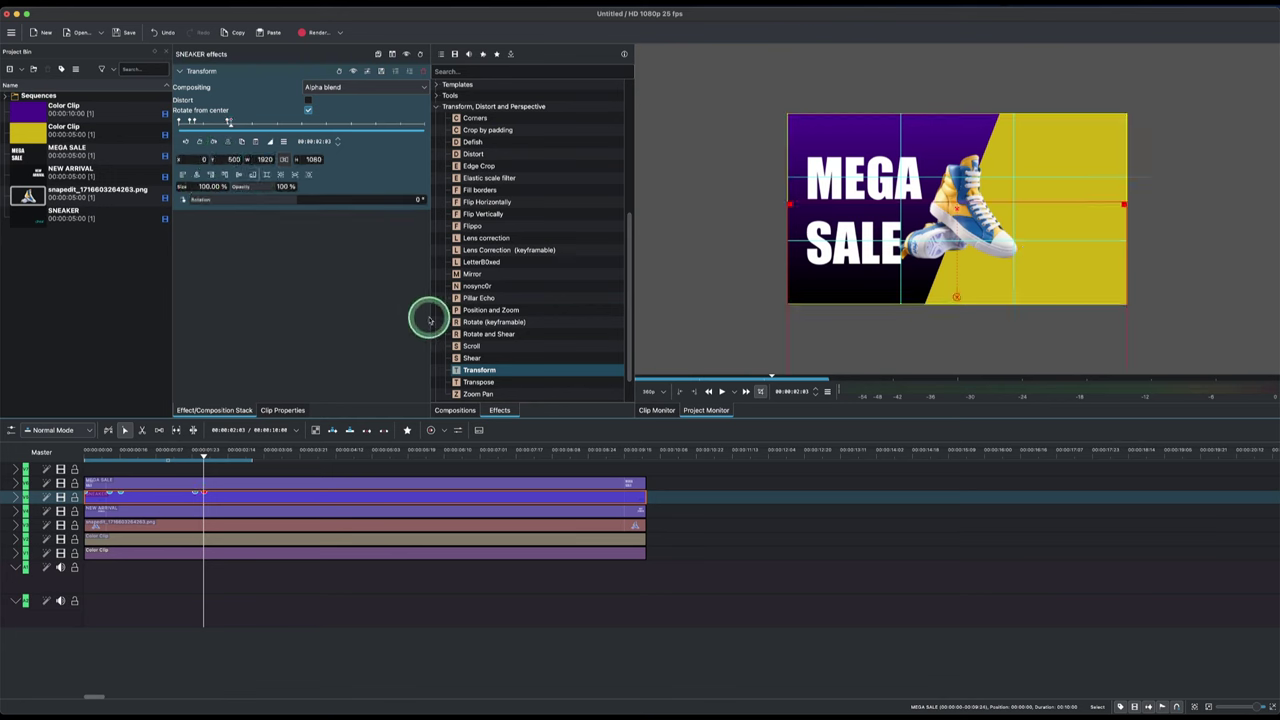
Step: Add MEGA SALE Transform keyframes at 00:00:02:03, holding its position, and at 00:00:02:08 with the X position set to -2000
click(204, 483)
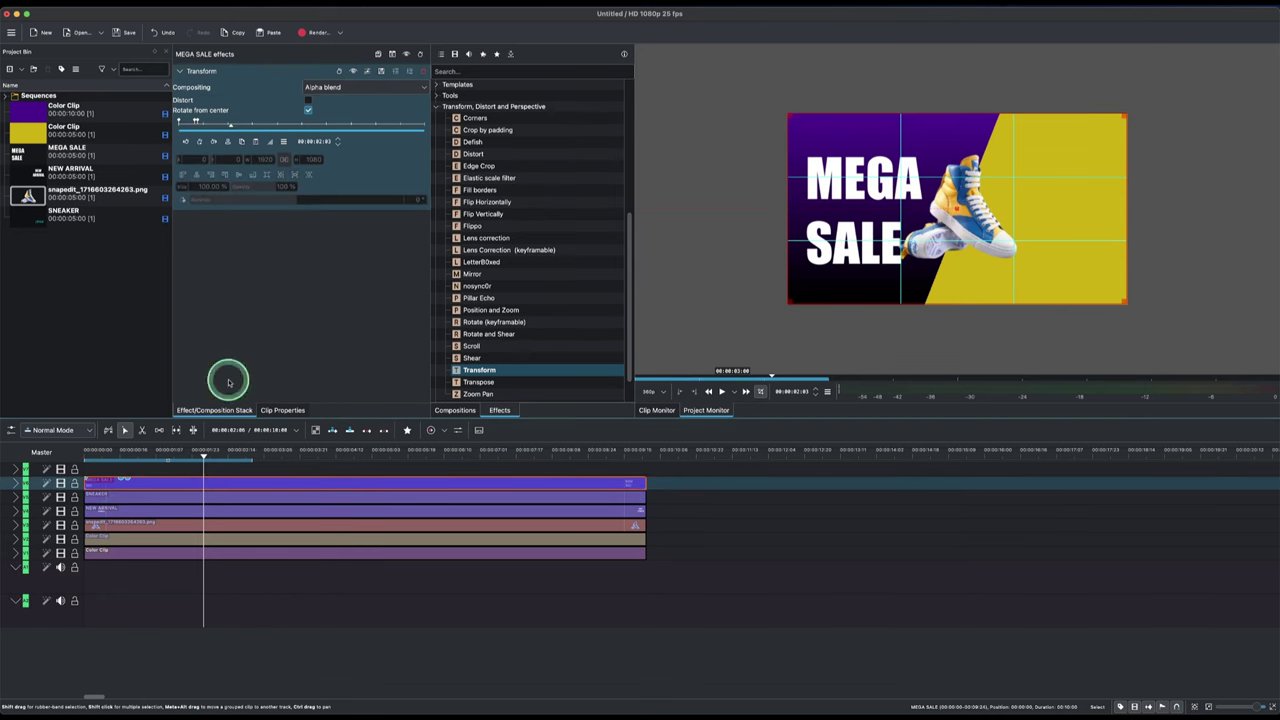
click(199, 141)
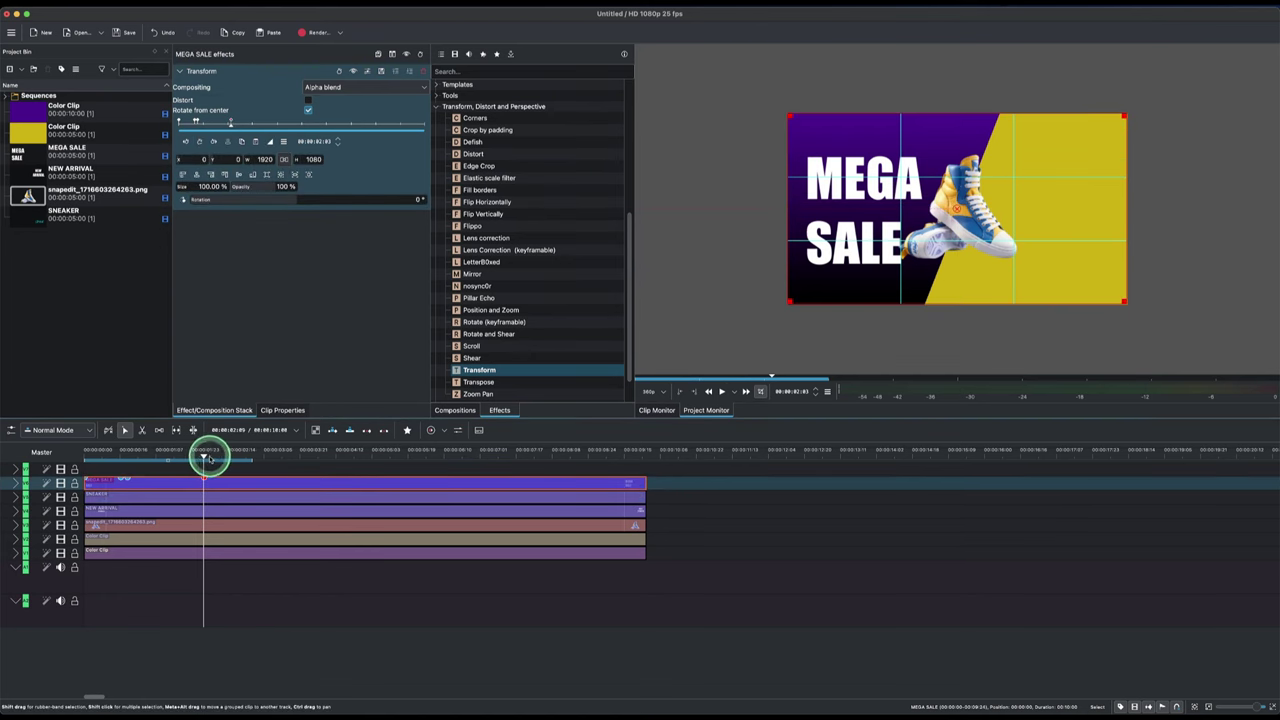
drag(204, 457, 209, 457)
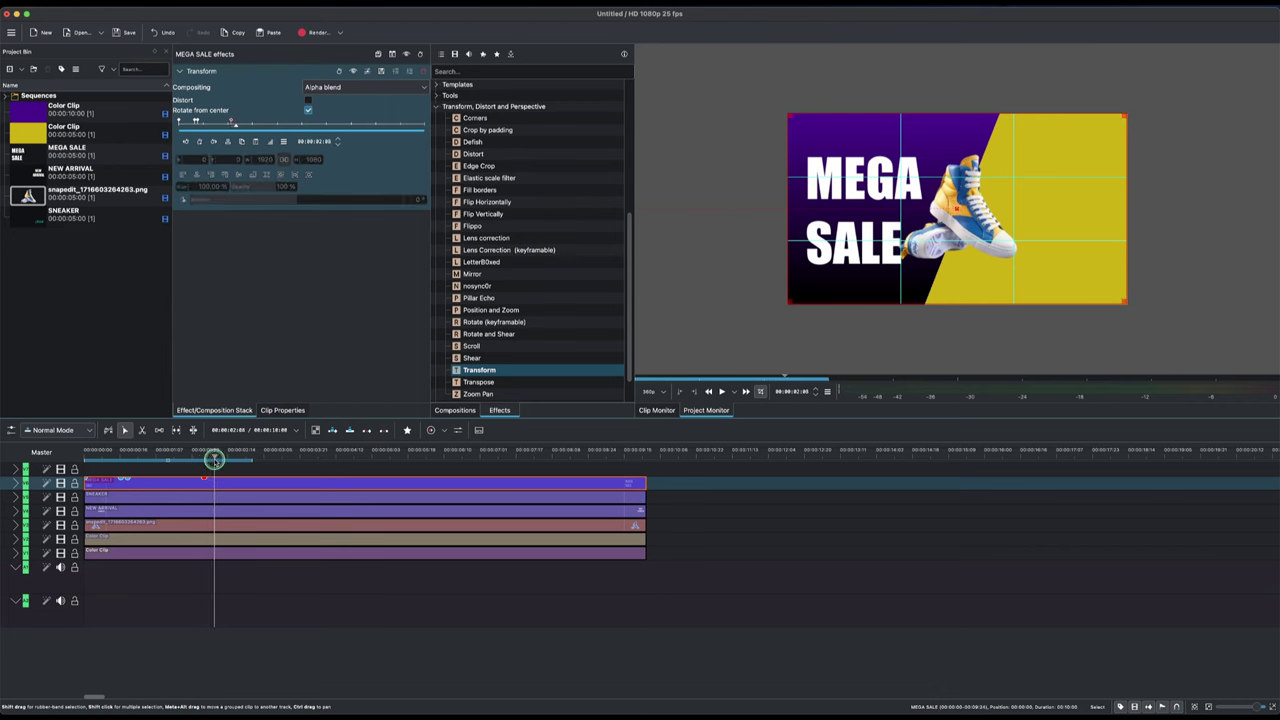
click(199, 141)
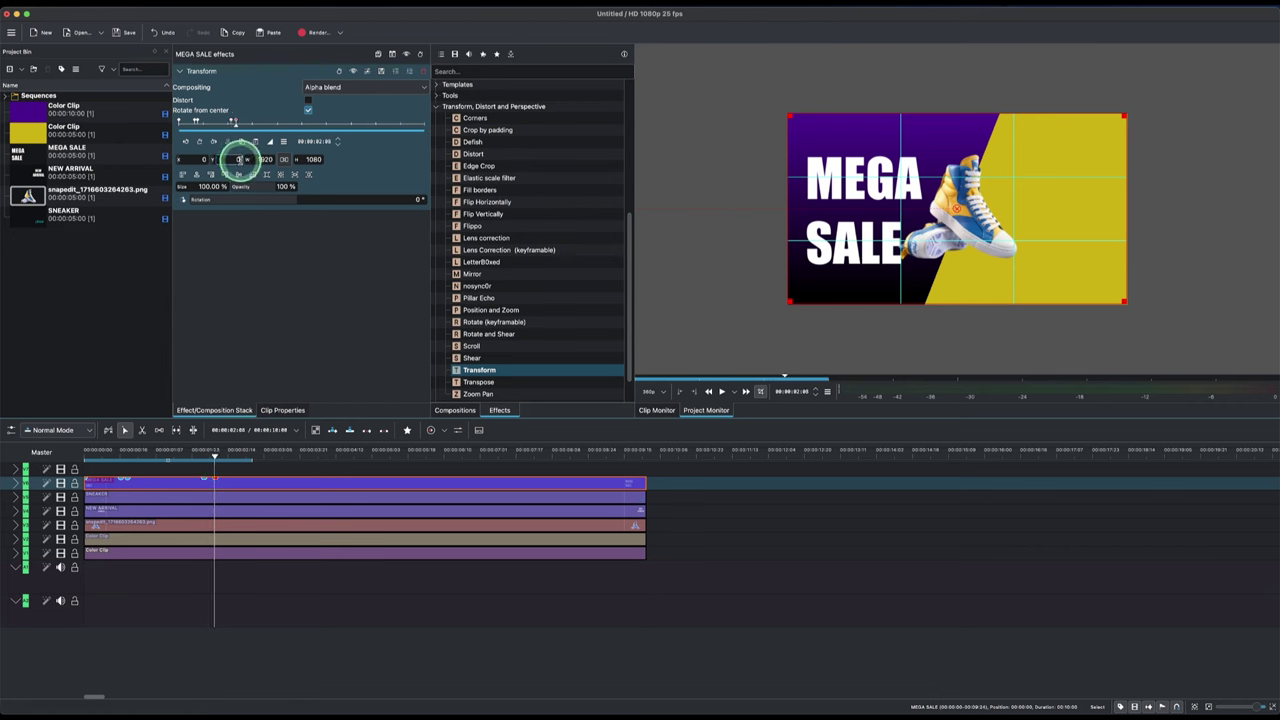
click(391, 339)
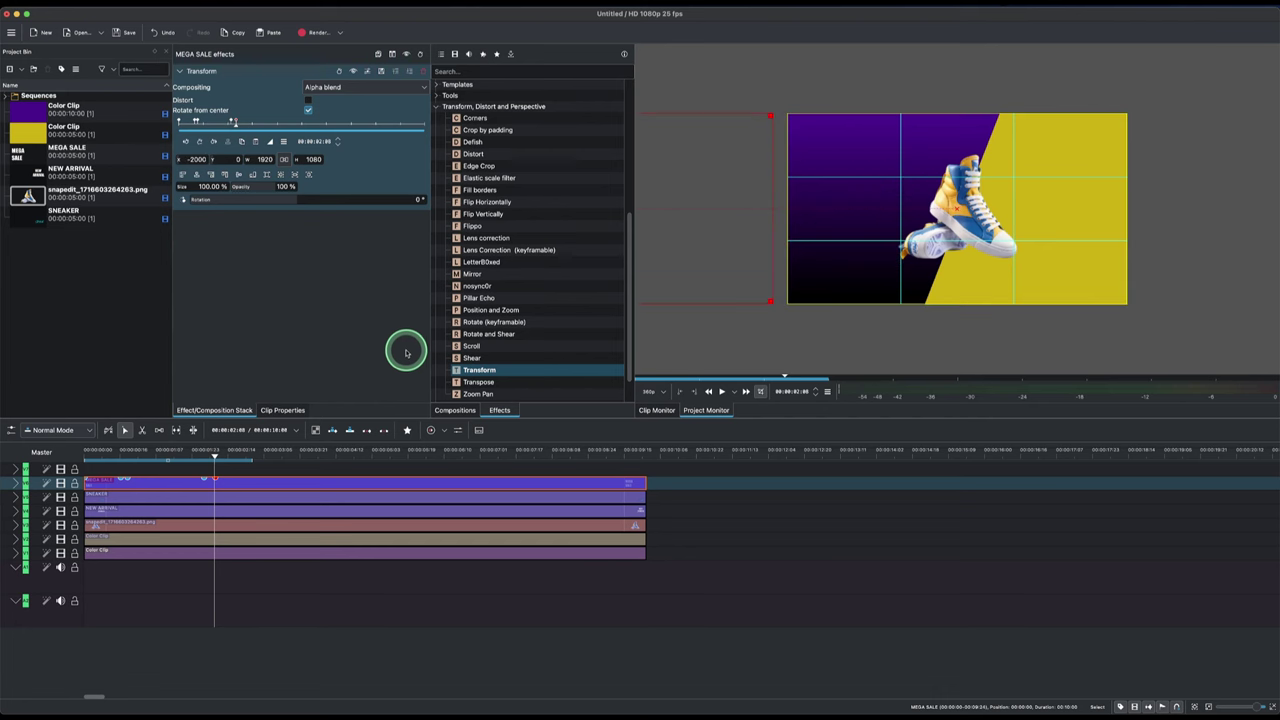
drag(214, 456, 220, 456)
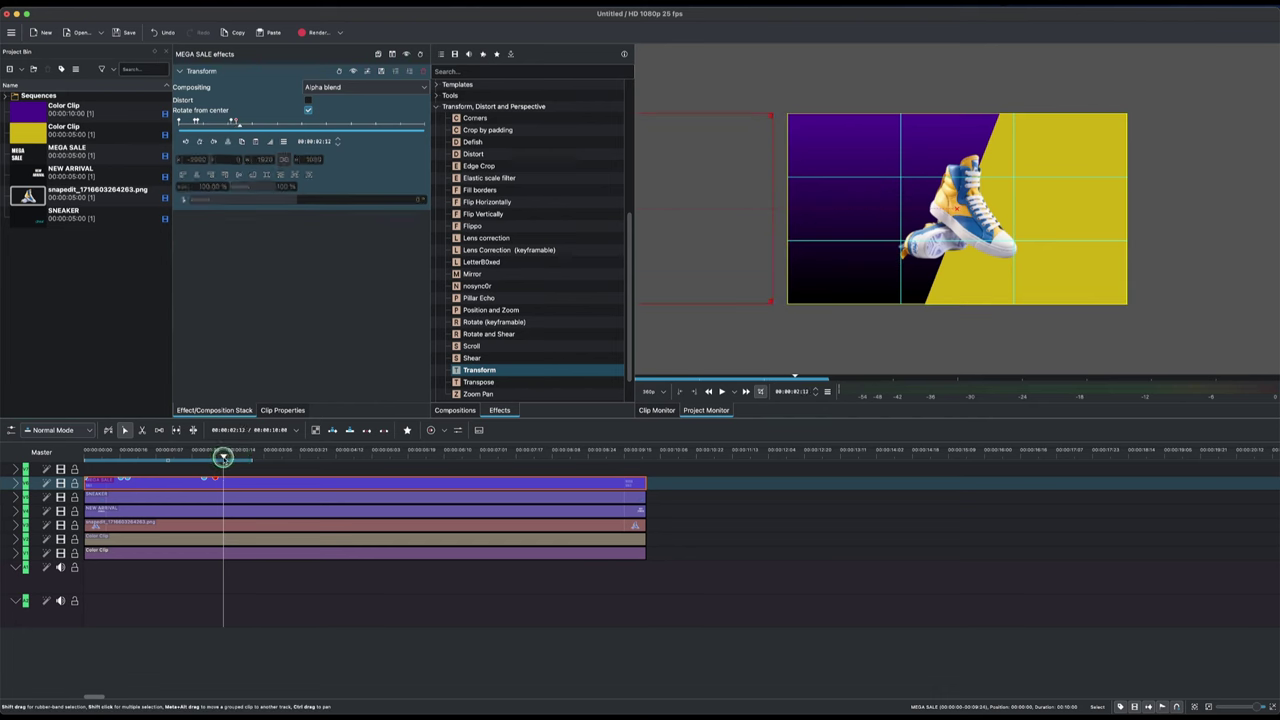
click(200, 142)
mouse_move(225, 457)
mouse_down()
mouse_move(229, 468)
mouse_move(216, 460)
mouse_up()
click(640, 434)
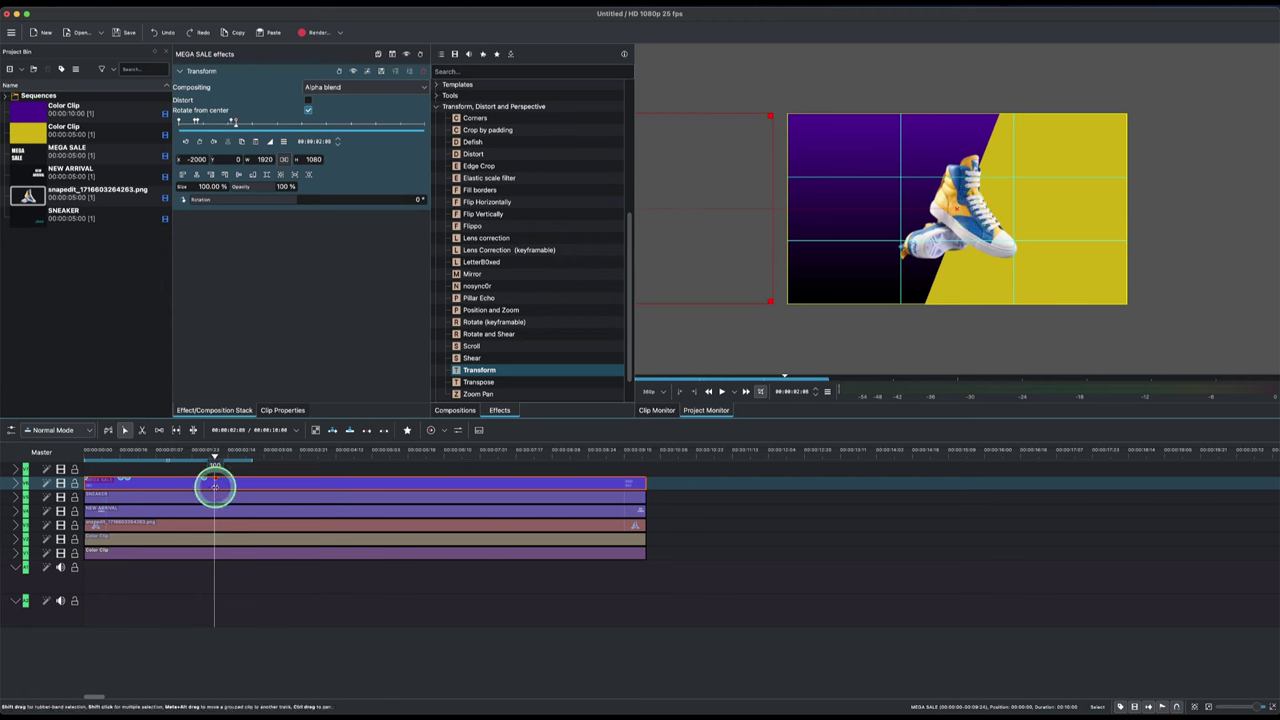
Step: Add keyframes to the shoe image's second Transform at 00:00:02:08, keeping its size, and at 00:00:02:13 with the size set to 150%
click(214, 527)
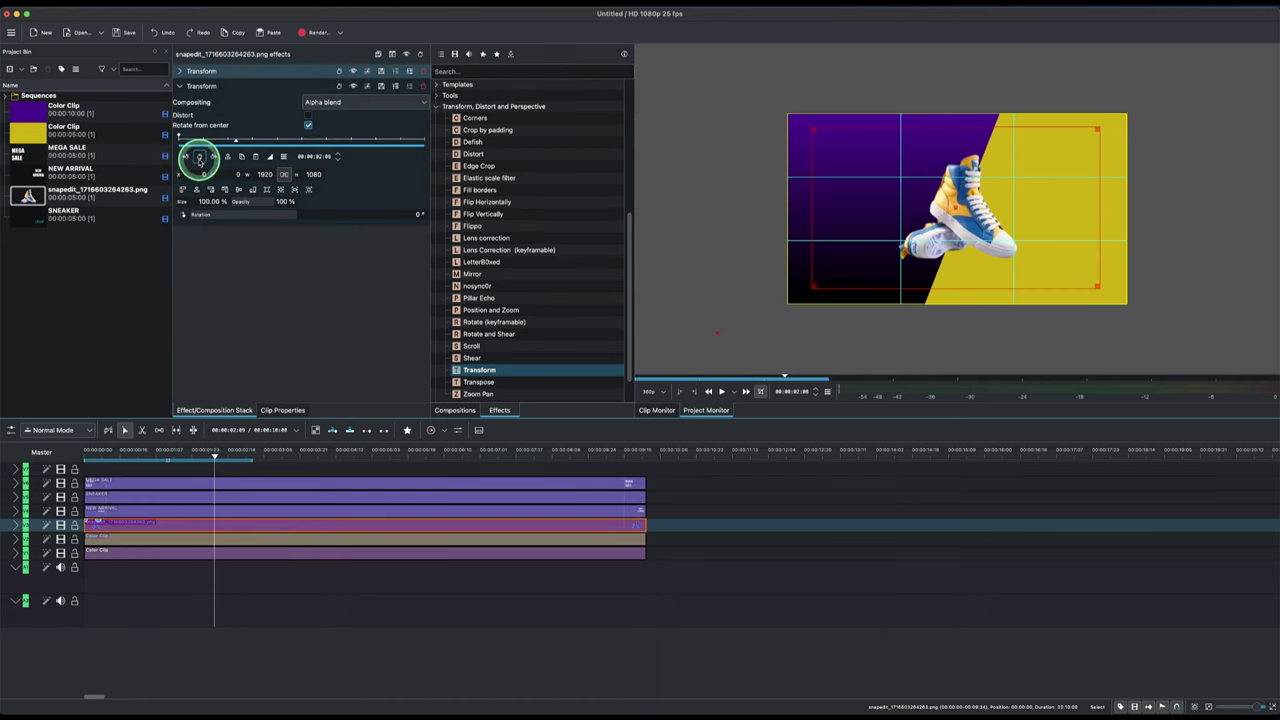
click(199, 156)
drag(214, 457, 227, 457)
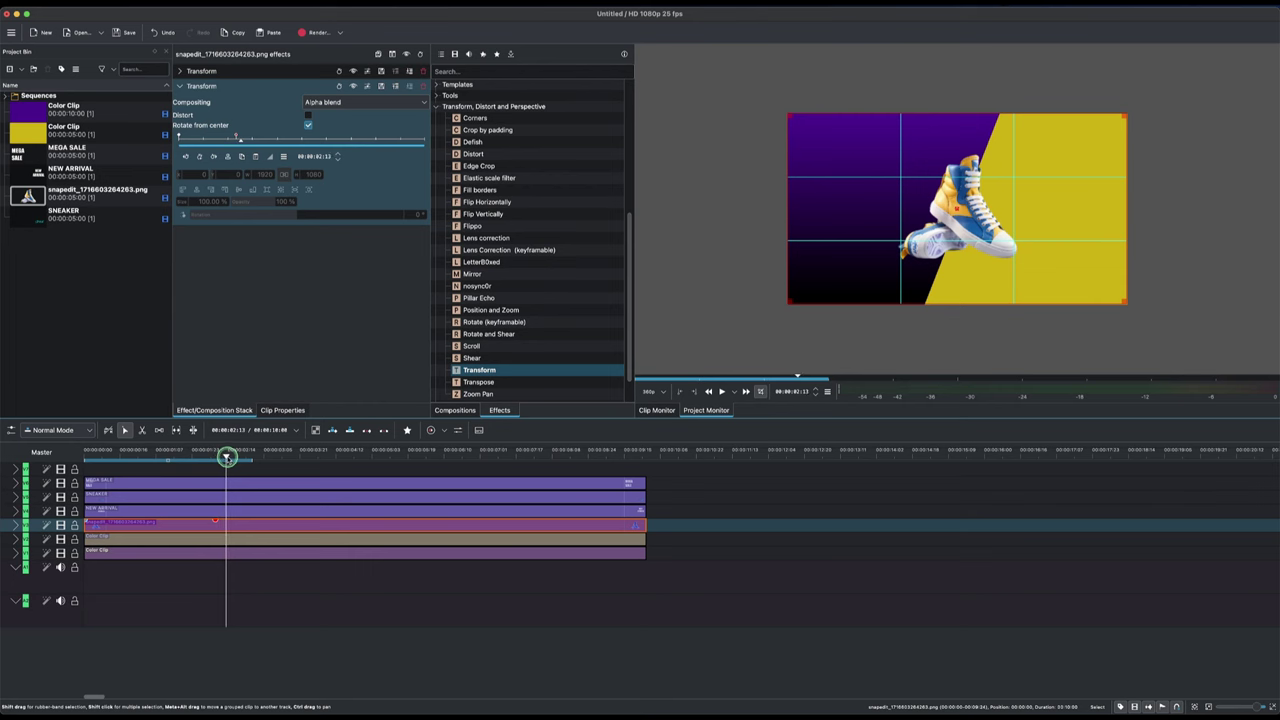
click(199, 156)
click(196, 199)
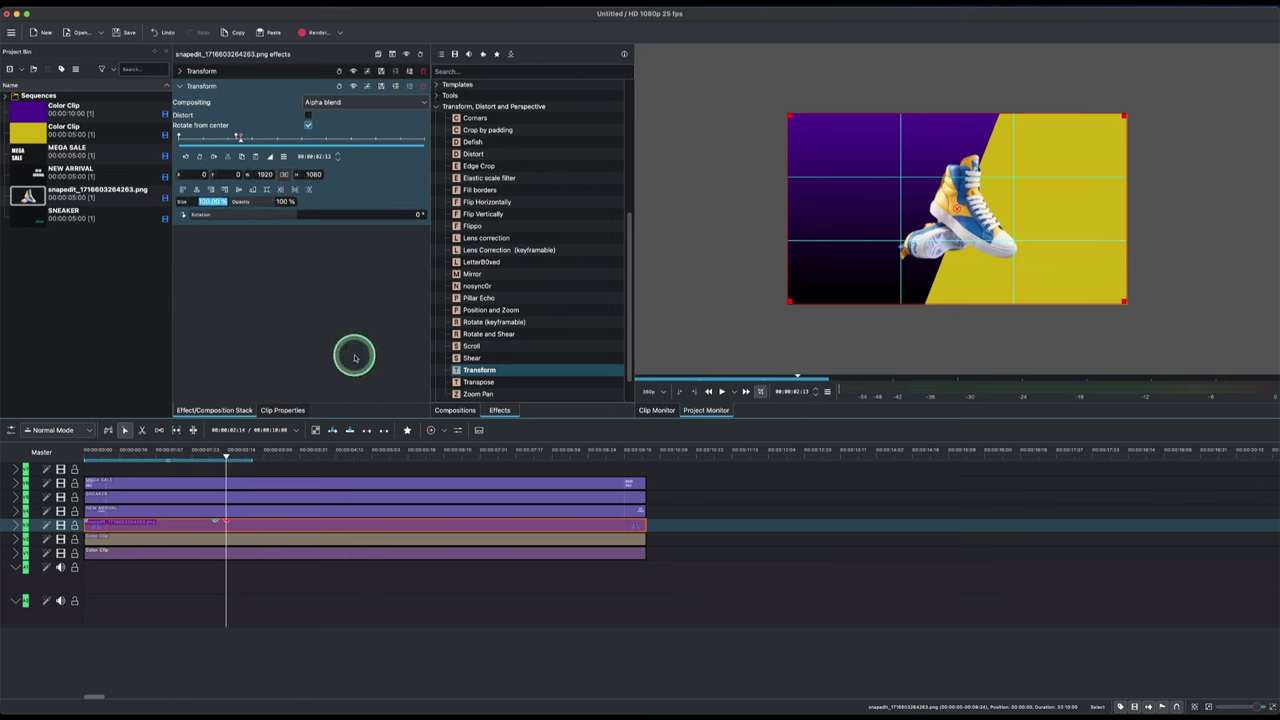
text(150)
key(Return)
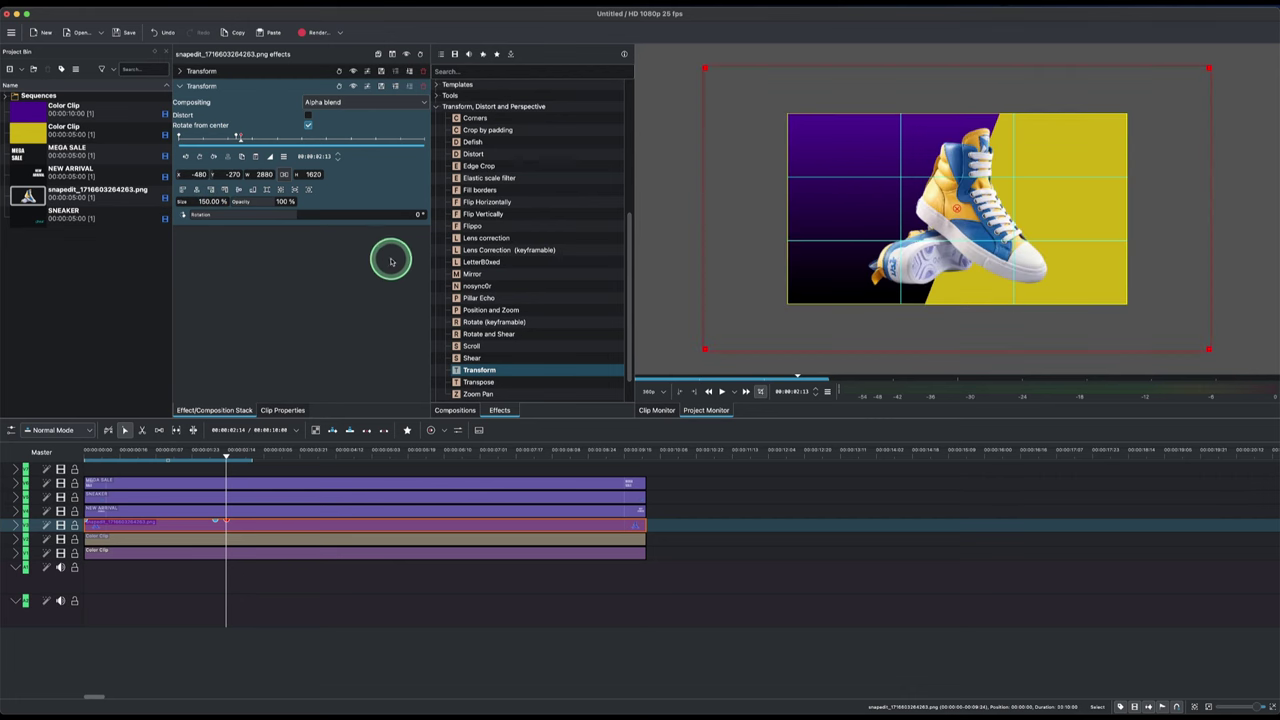
Step: Shift the enlarged shoe over the purple side to about X -813, Y -290, switching the monitor overlay from the thirds grid to safe-area guides
drag(949, 207, 890, 203)
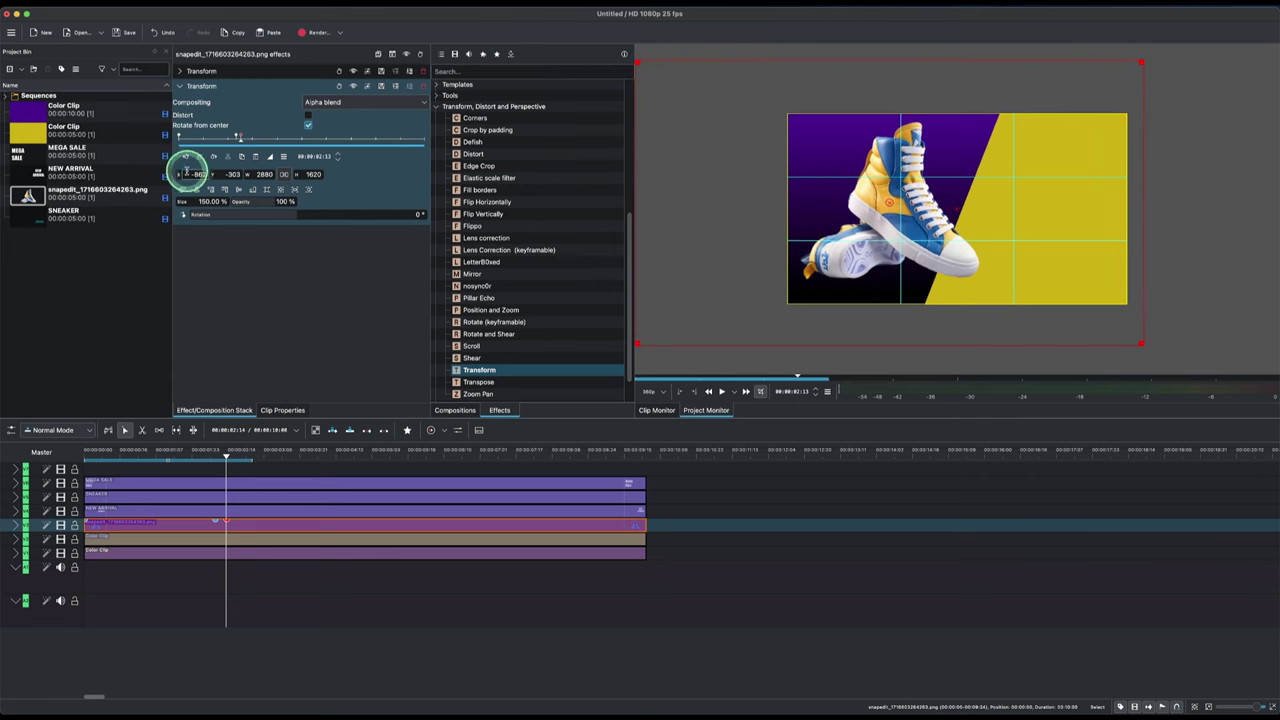
drag(180, 176, 190, 177)
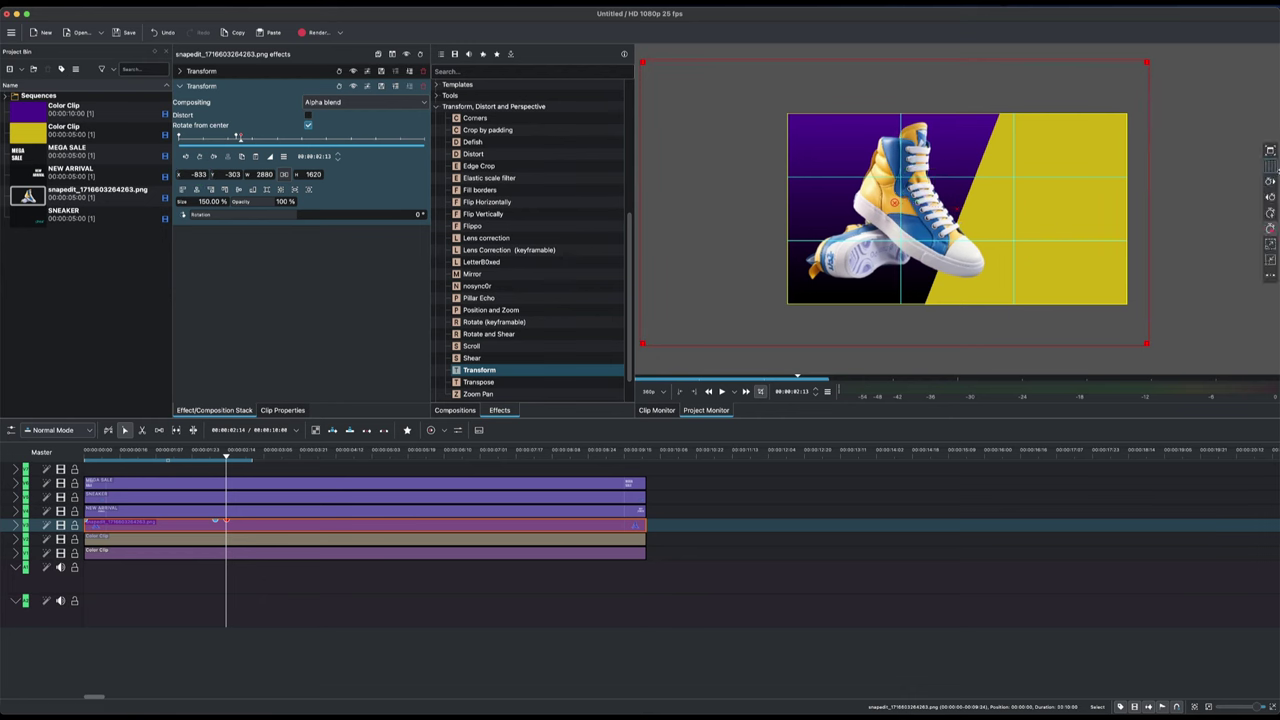
click(1272, 167)
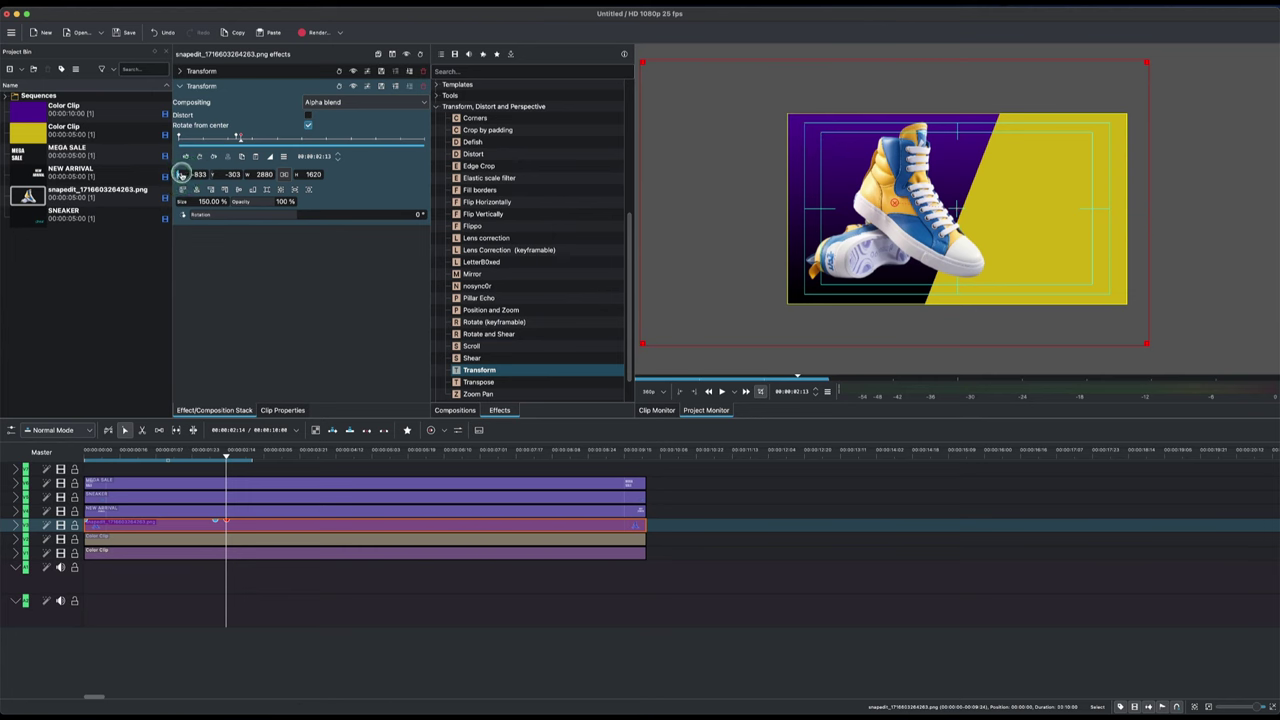
drag(185, 174, 194, 177)
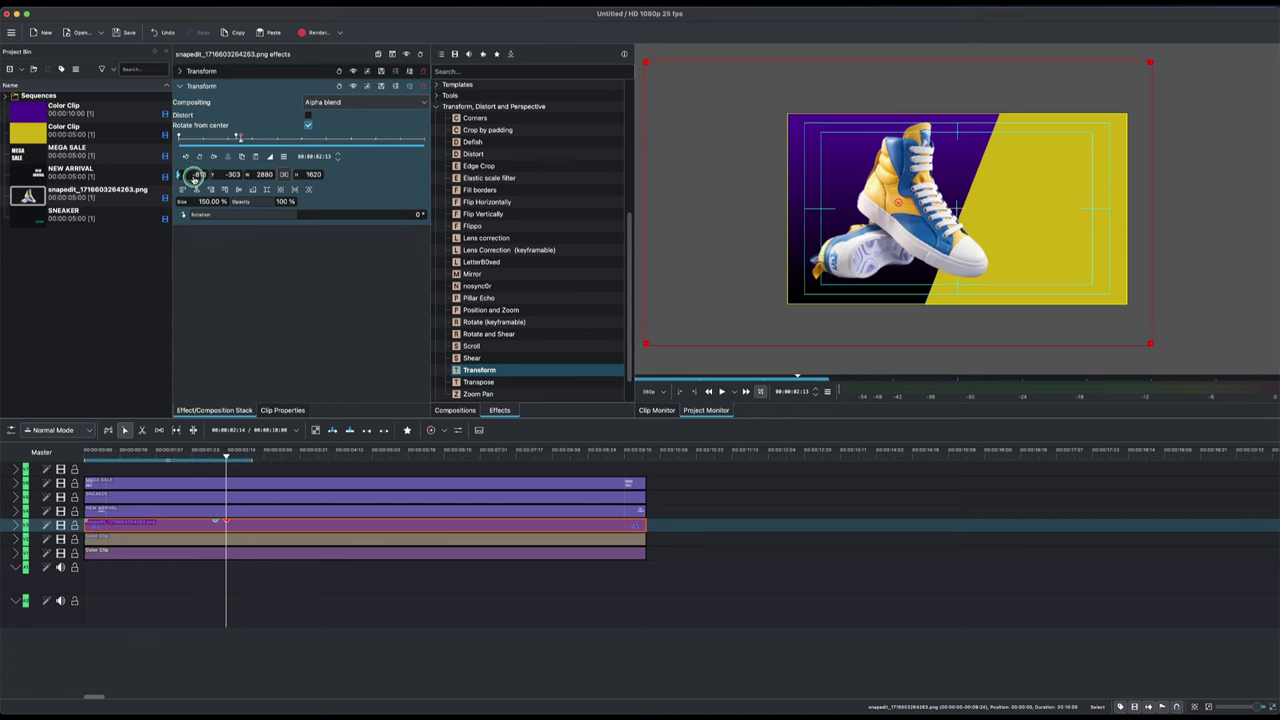
scroll(220, 173, up, 9)
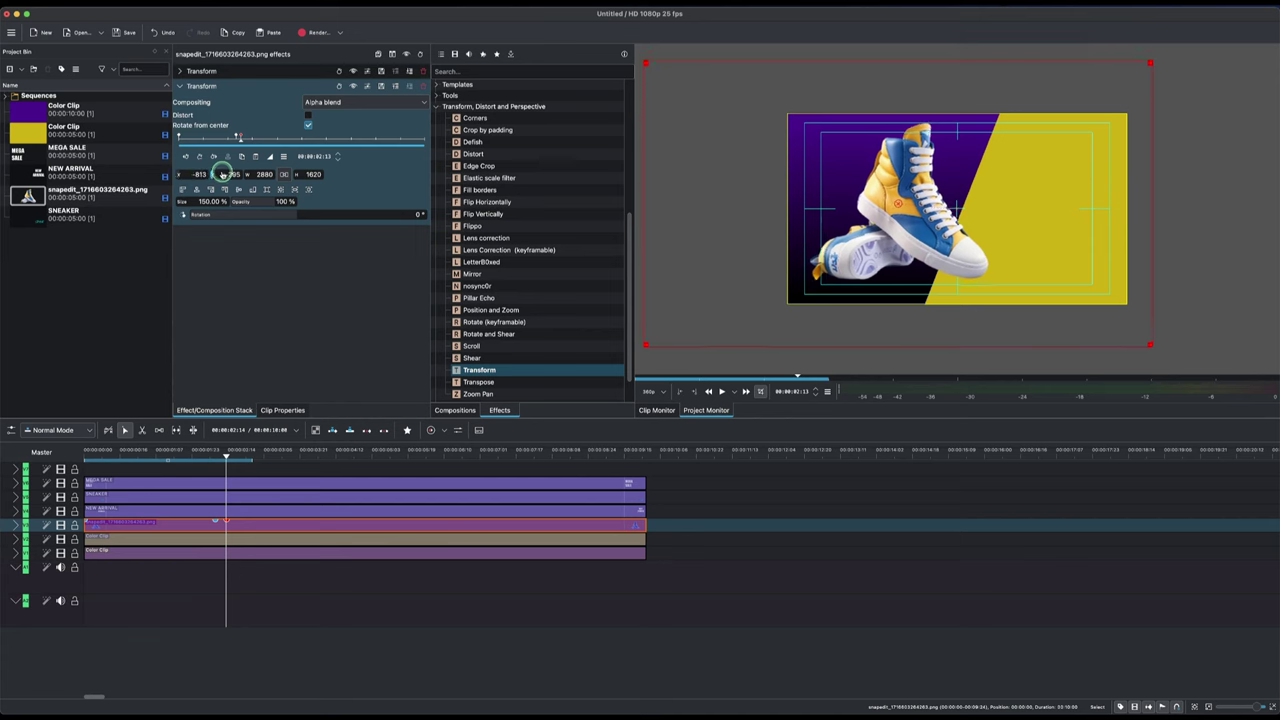
scroll(224, 173, up, 5)
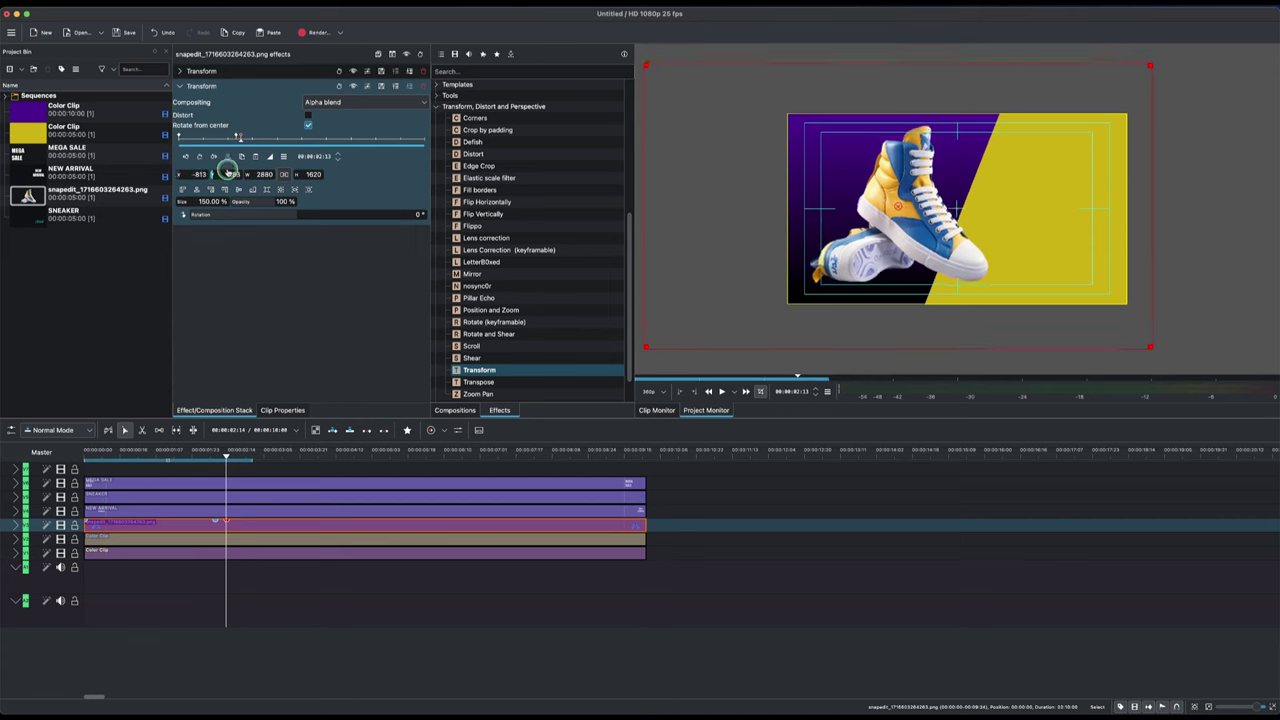